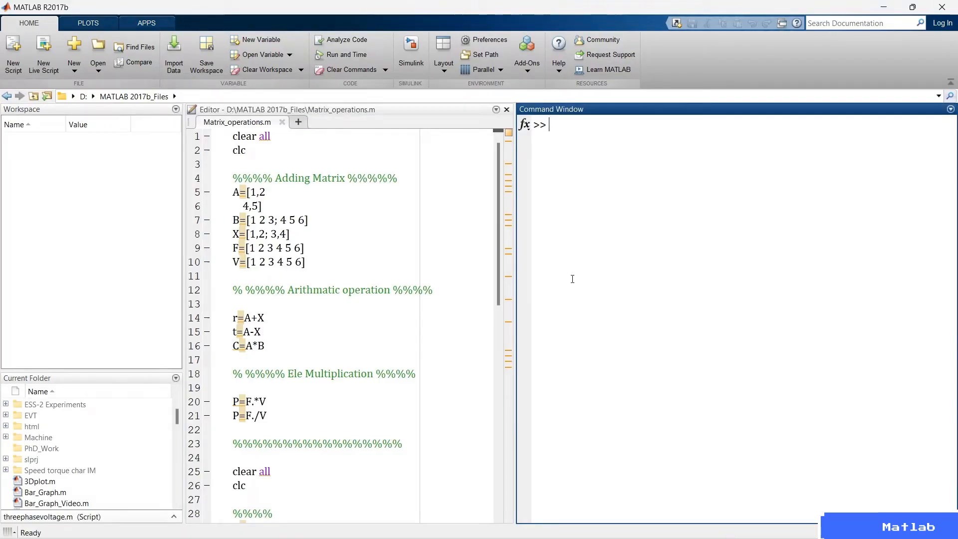
Switch the desktop to the Default layout and return it to My Layout.
click(46, 189)
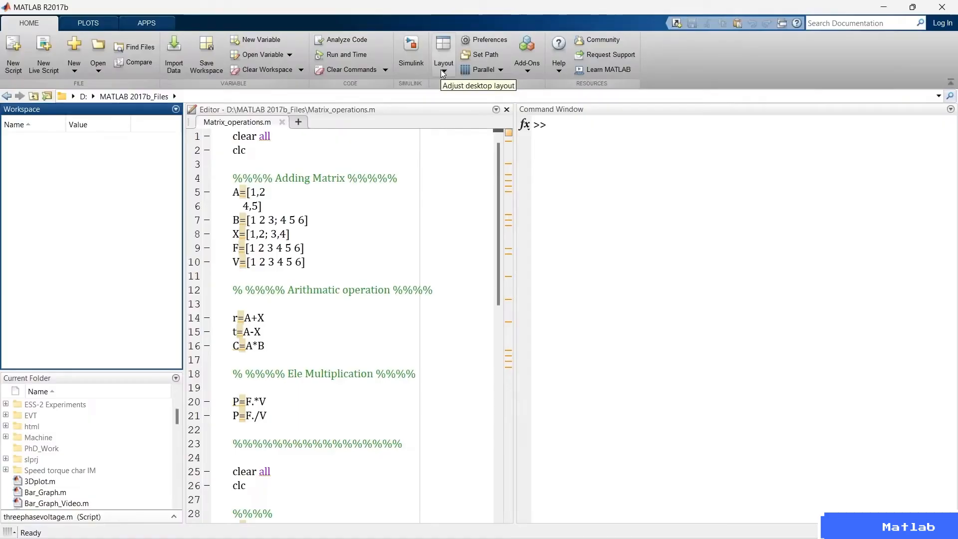
click(440, 69)
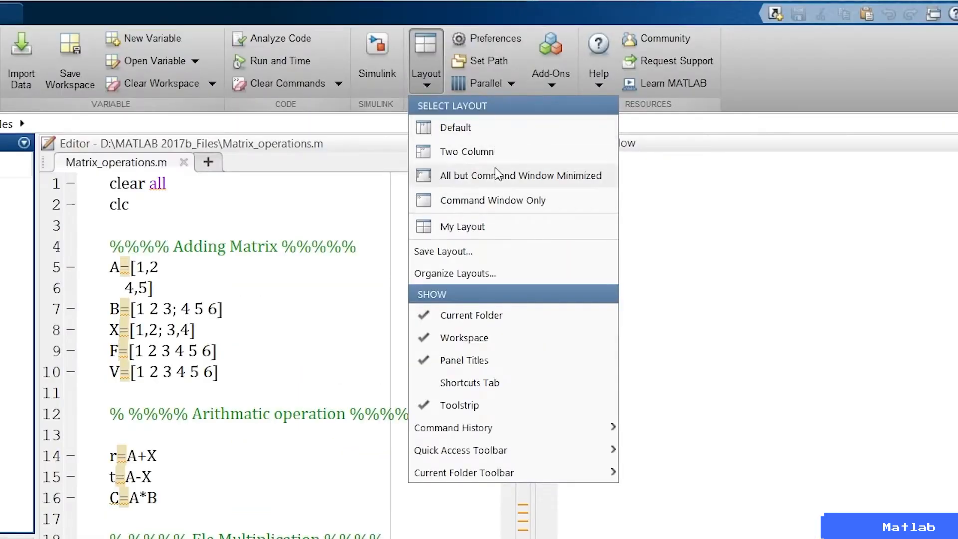
click(442, 127)
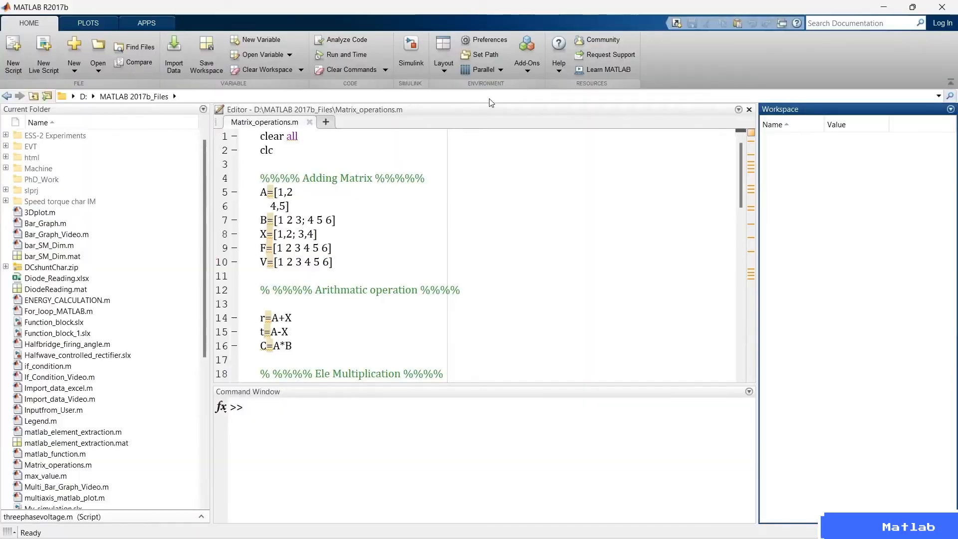
click(443, 71)
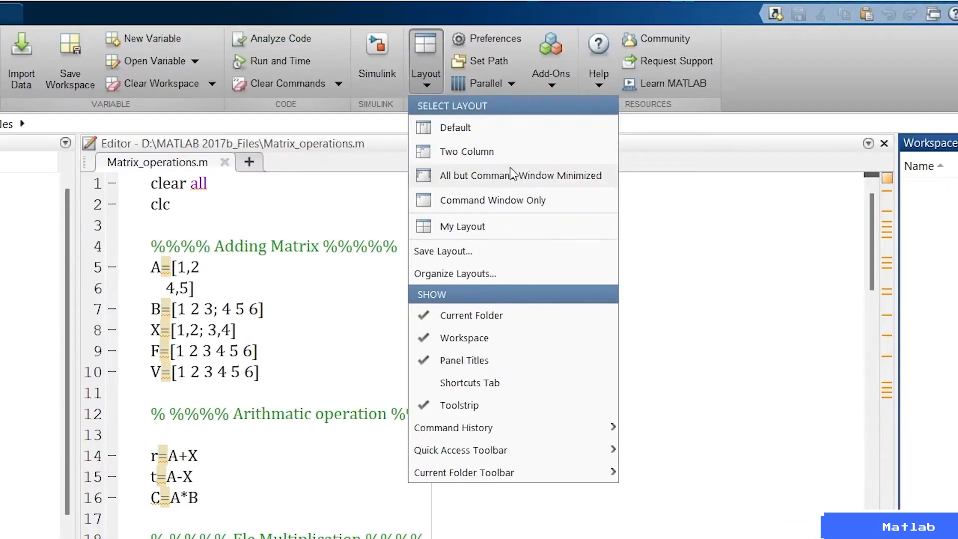
click(490, 231)
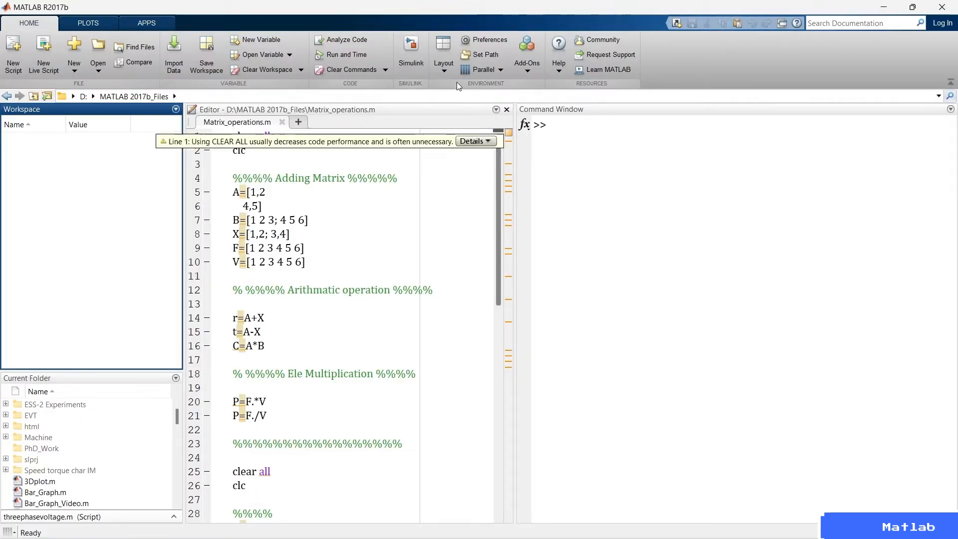
Dock the Command History in the desktop and look through its recent entries.
click(443, 65)
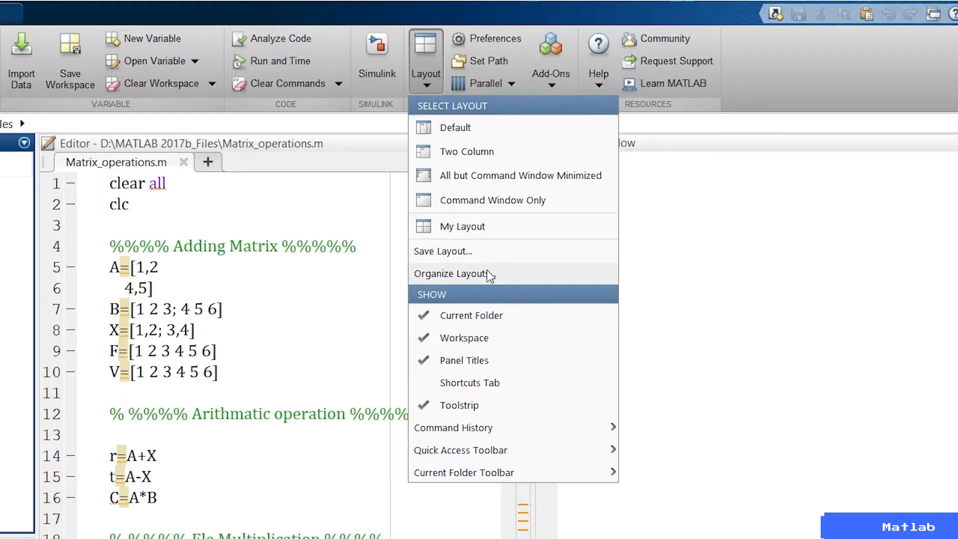
mouse_move(520, 432)
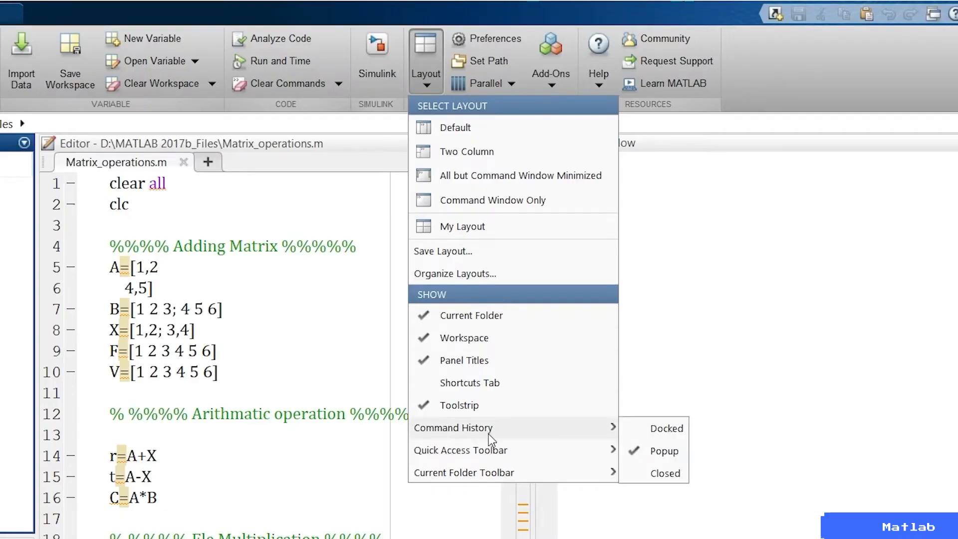
click(658, 436)
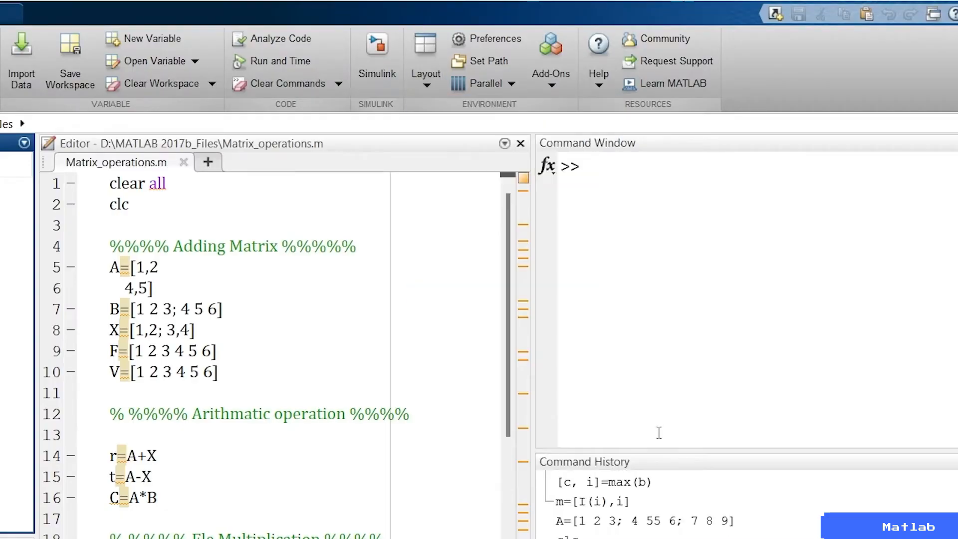
scroll(606, 422, down, 5)
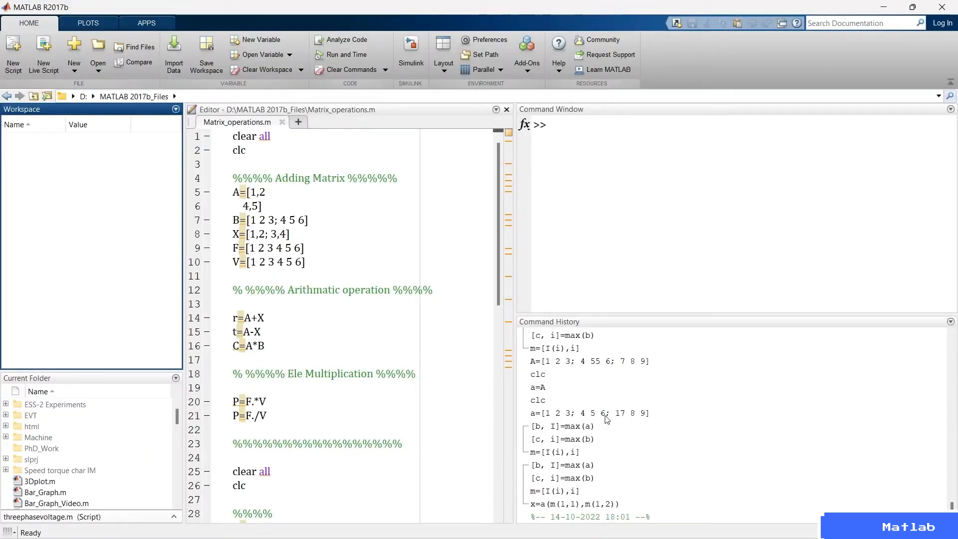
Set the Command History back to Popup display.
click(441, 69)
mouse_move(558, 299)
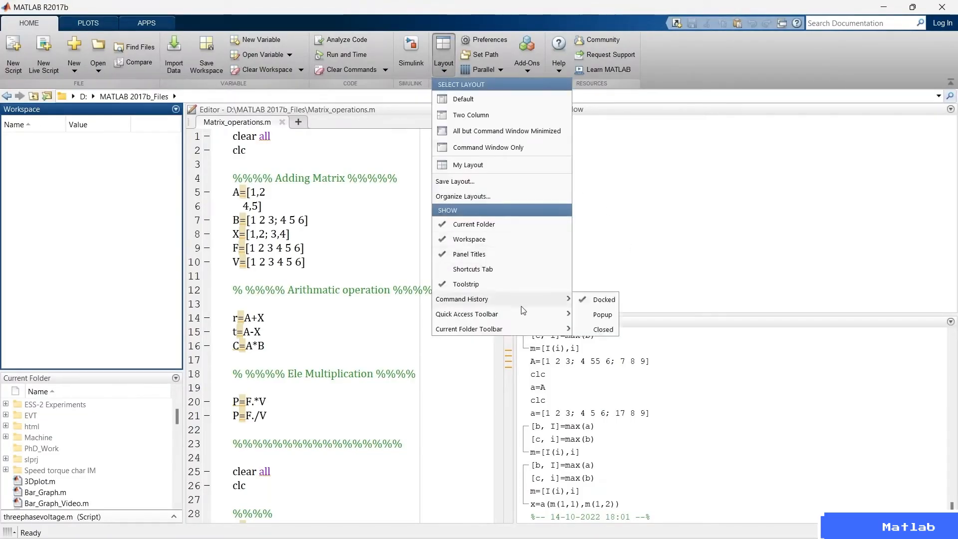
click(600, 315)
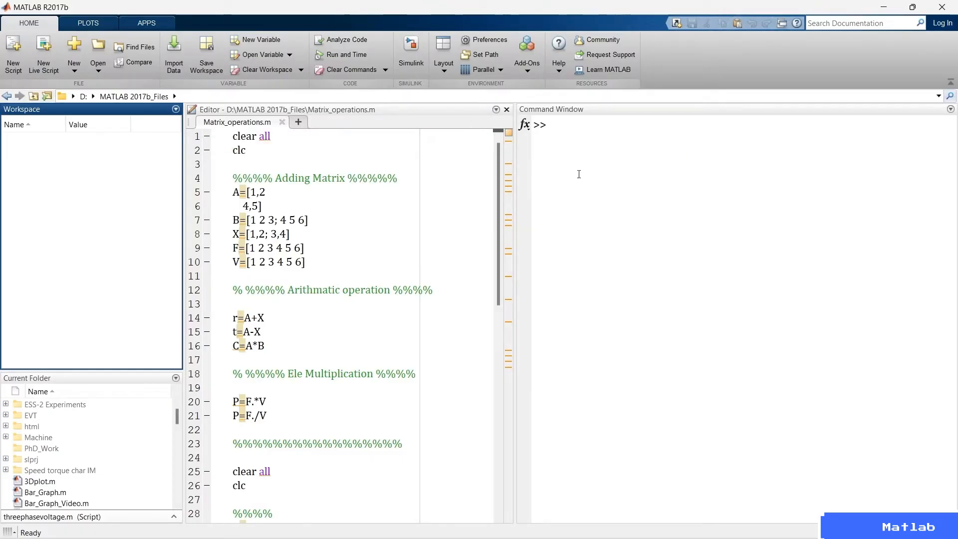
Open the Colors preferences, disable the use of system colors, and apply the change with the dialog moved clear of the code.
click(494, 41)
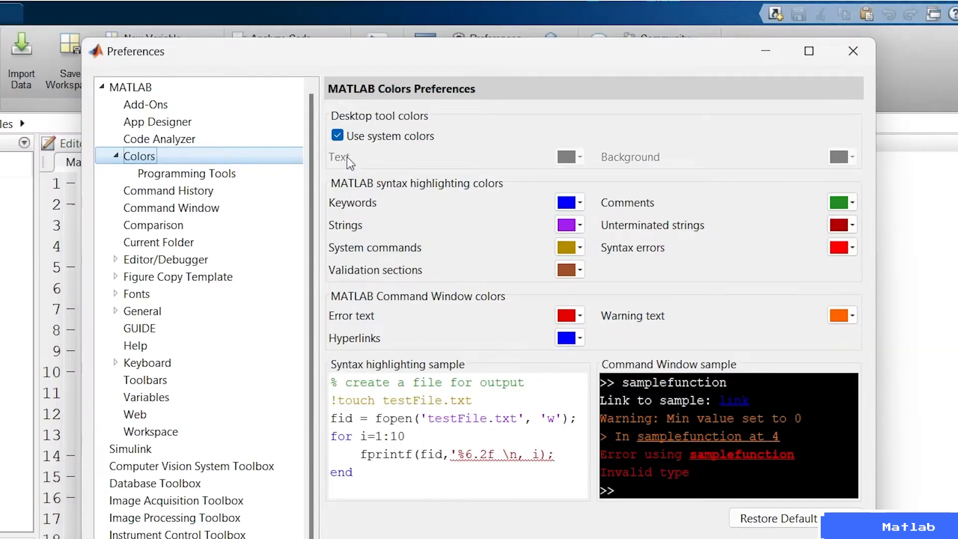
click(337, 136)
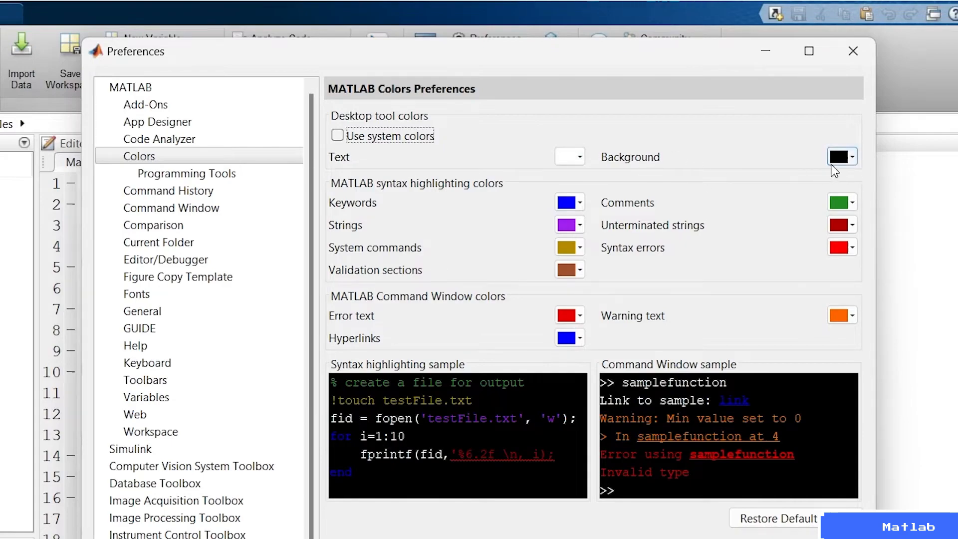
click(653, 441)
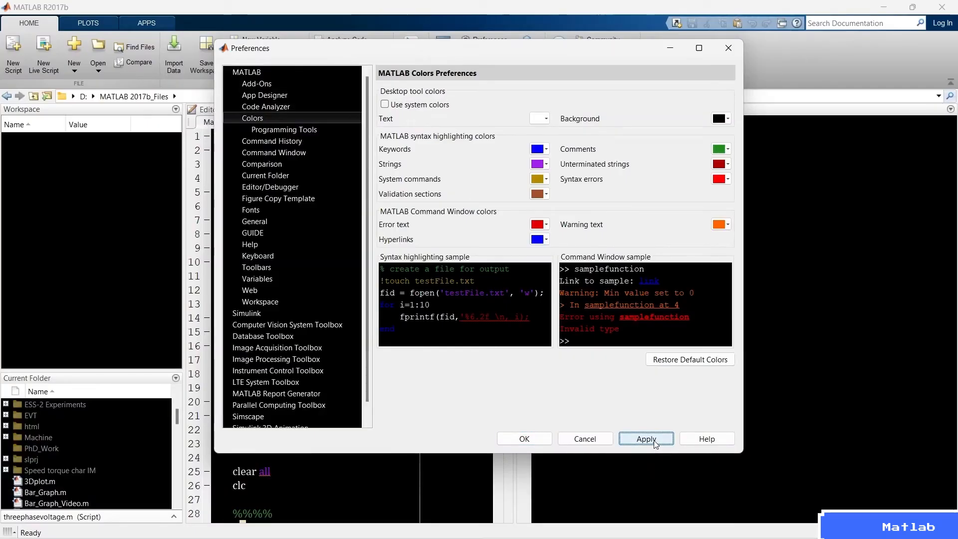
drag(286, 53, 432, 63)
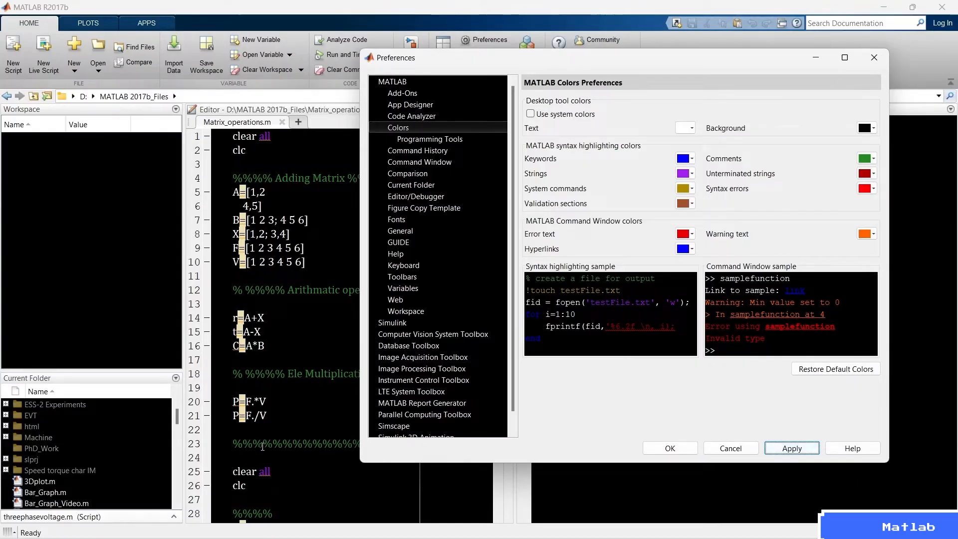
Set the desktop tool text color to blue and apply it.
click(692, 128)
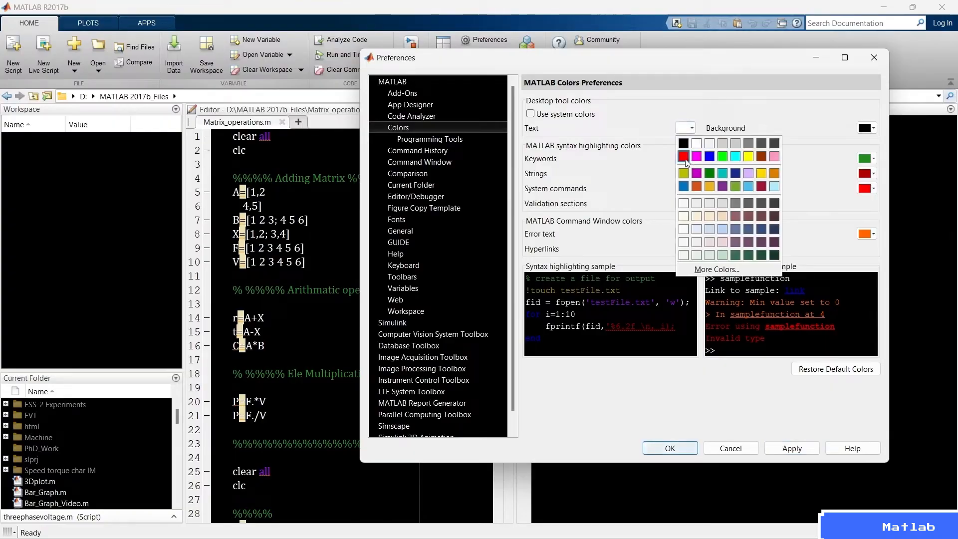
click(708, 156)
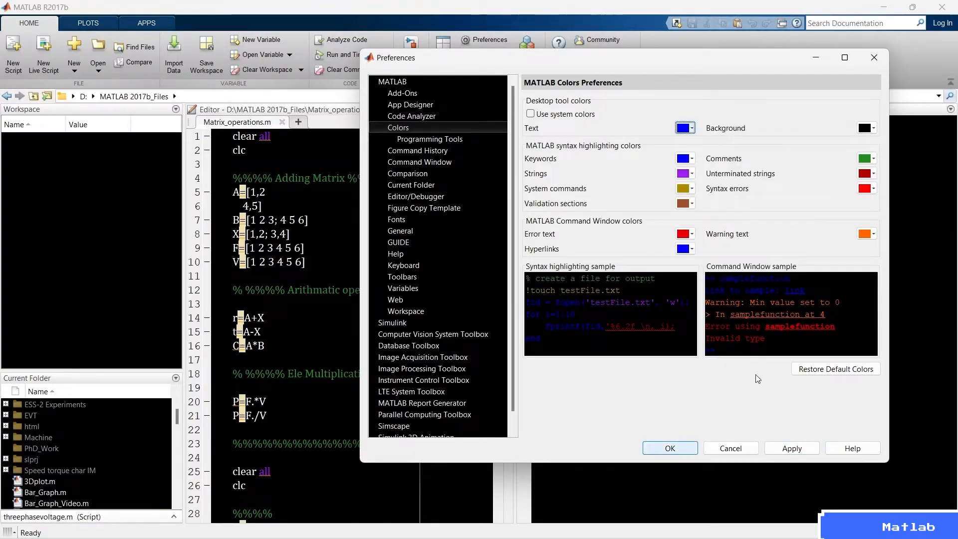
click(783, 446)
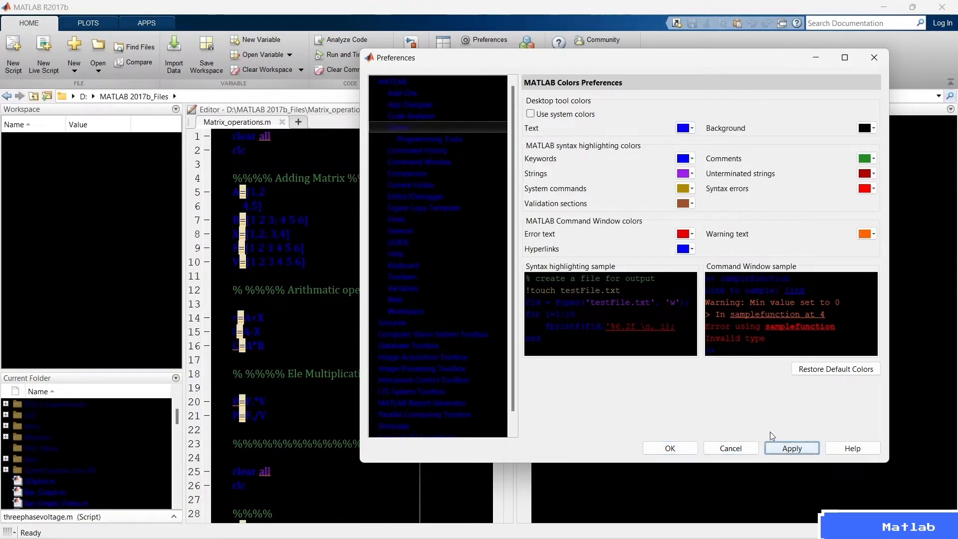
Change the desktop tool text color to white and apply it.
click(691, 129)
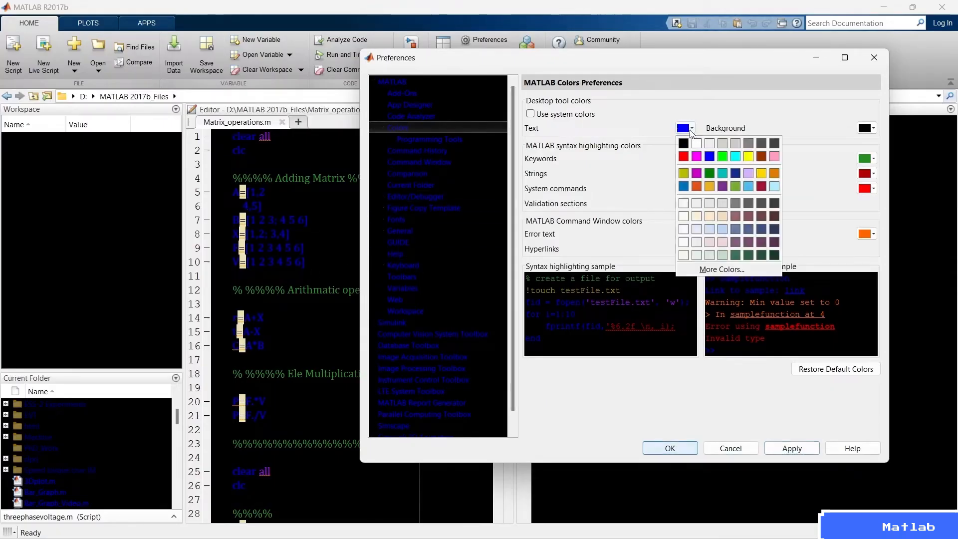
click(696, 143)
click(798, 448)
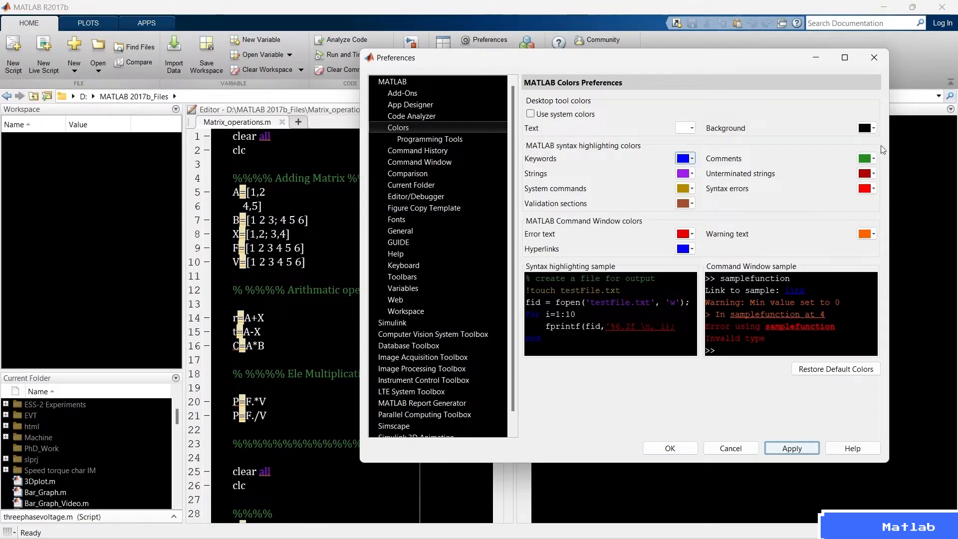
Set the desktop tool background color to magenta and apply it.
click(872, 129)
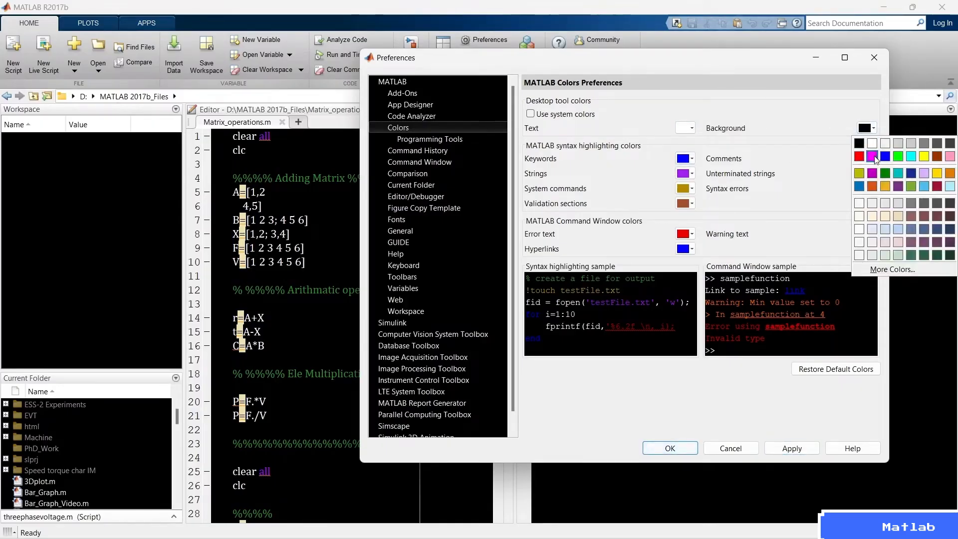
click(871, 157)
click(797, 448)
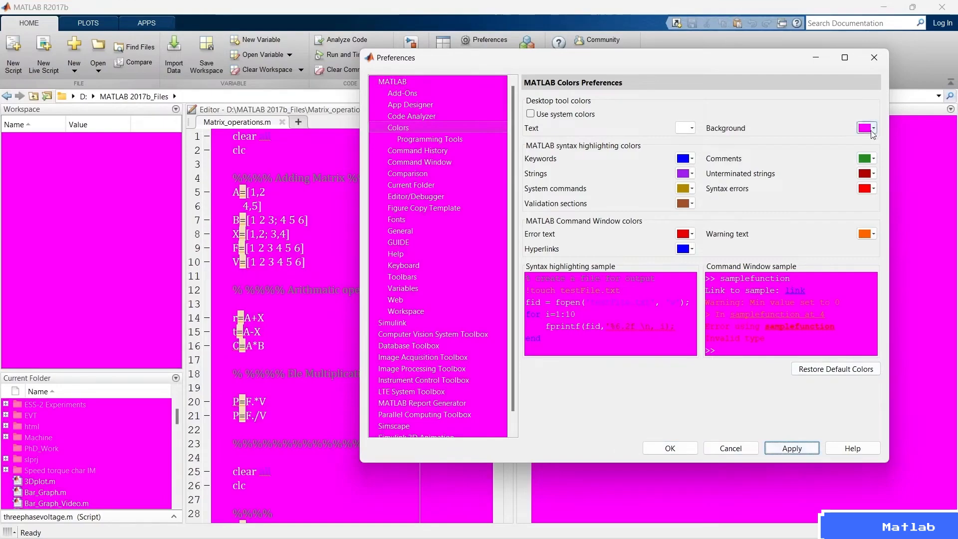
Return the desktop tool background to black, then re-enable the use of system colors and apply it.
click(873, 129)
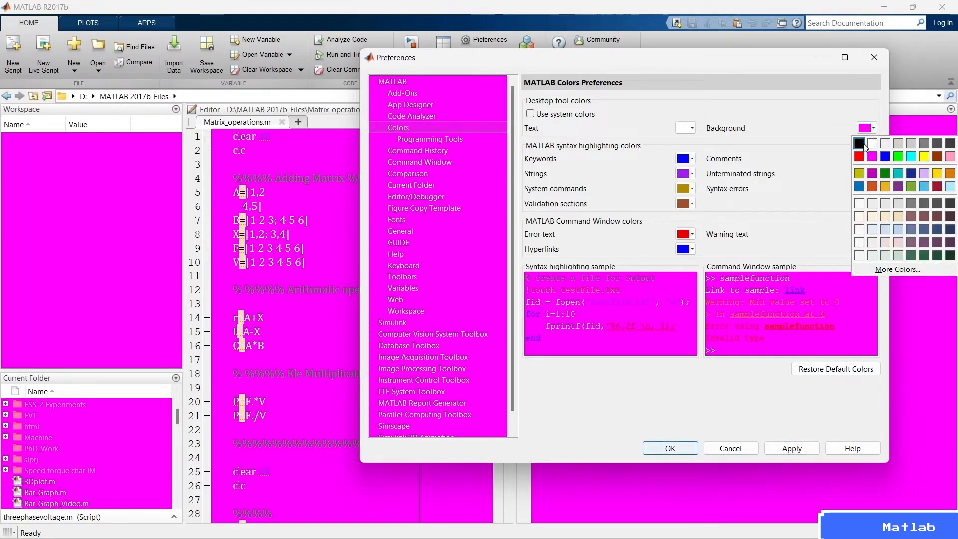
click(864, 145)
click(784, 449)
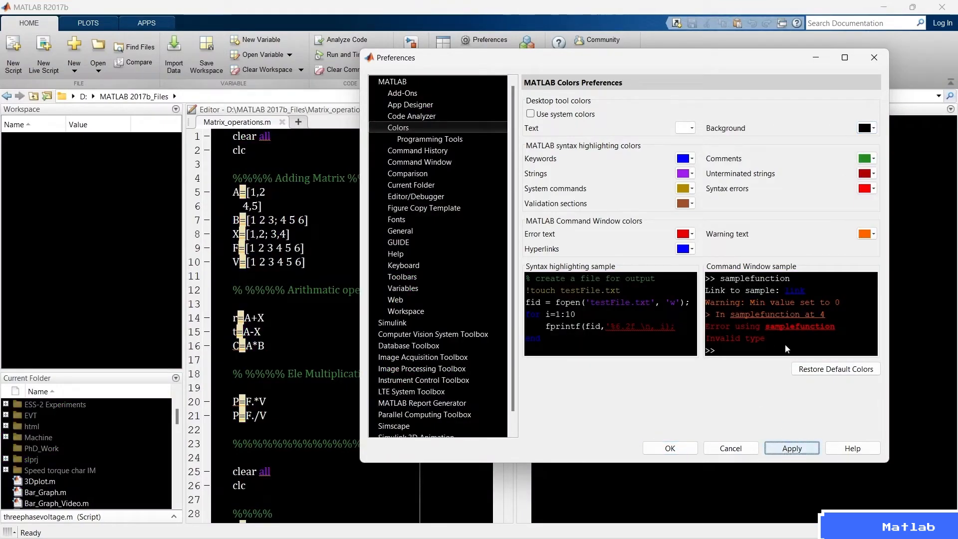
click(564, 119)
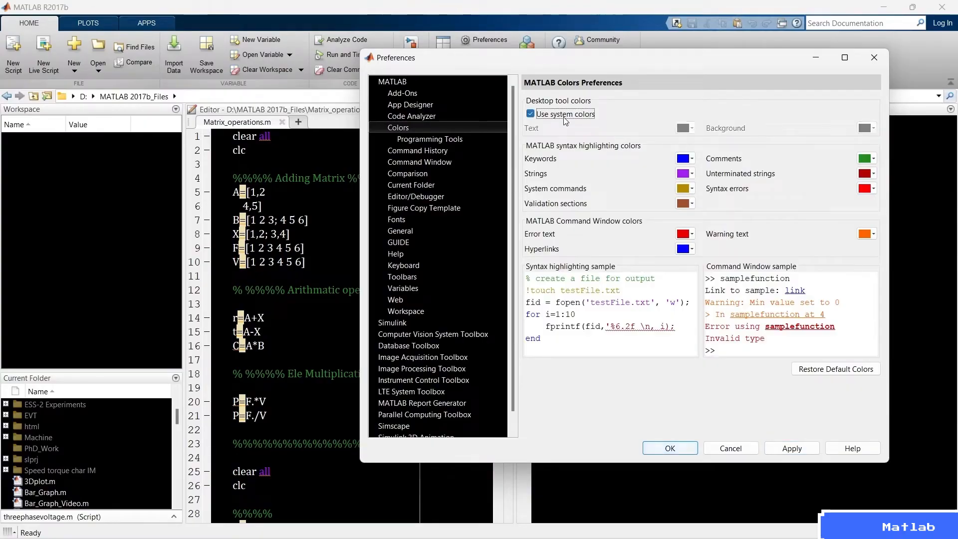
click(788, 445)
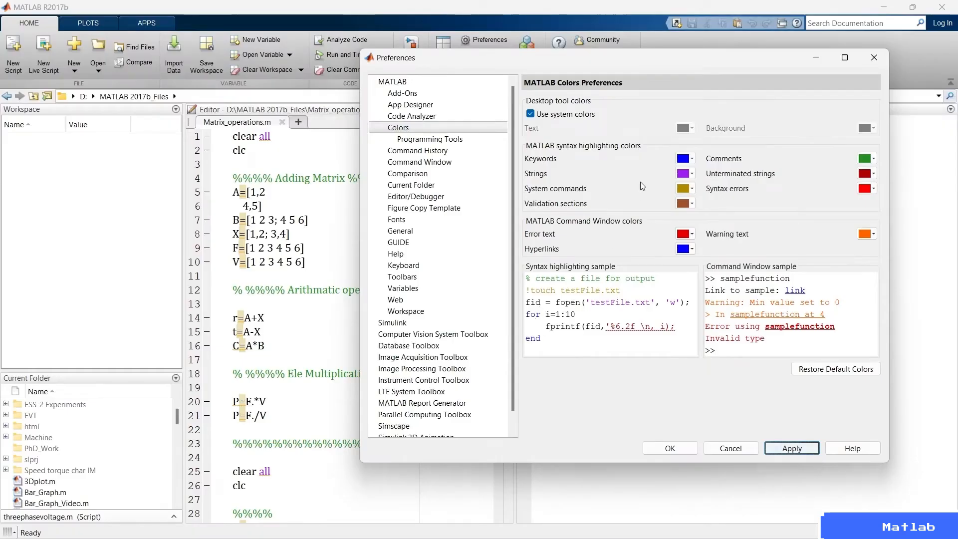
Try magenta as the syntax highlighting color for keywords and set it back to blue.
click(691, 158)
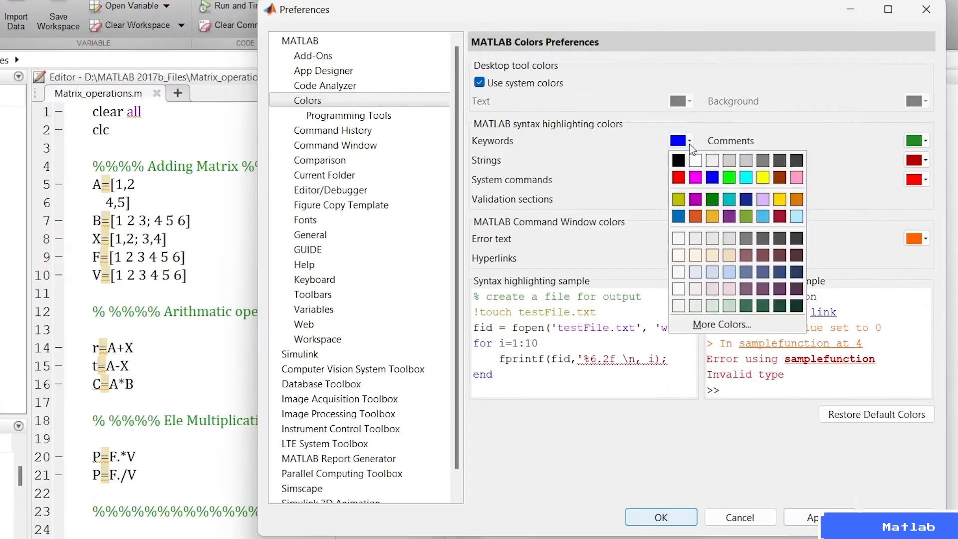
click(694, 177)
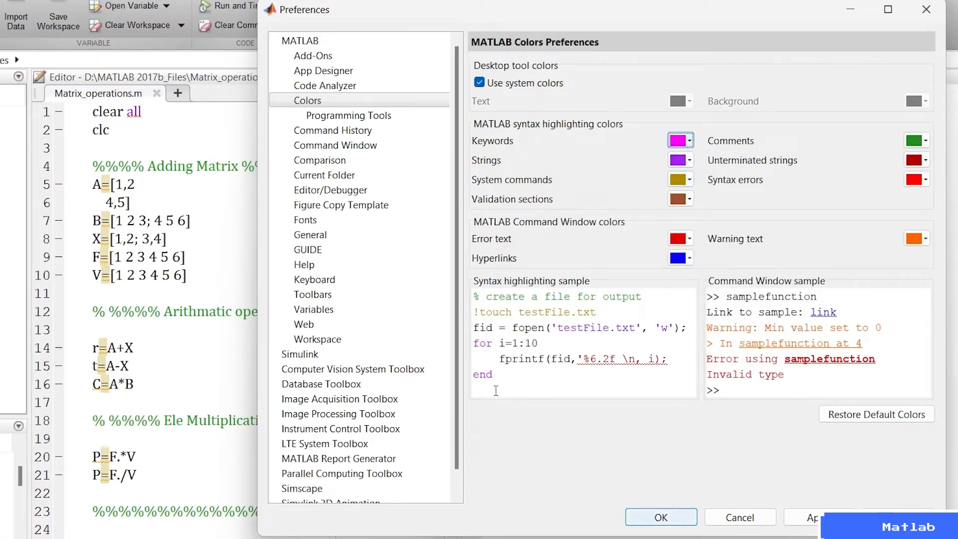
click(686, 142)
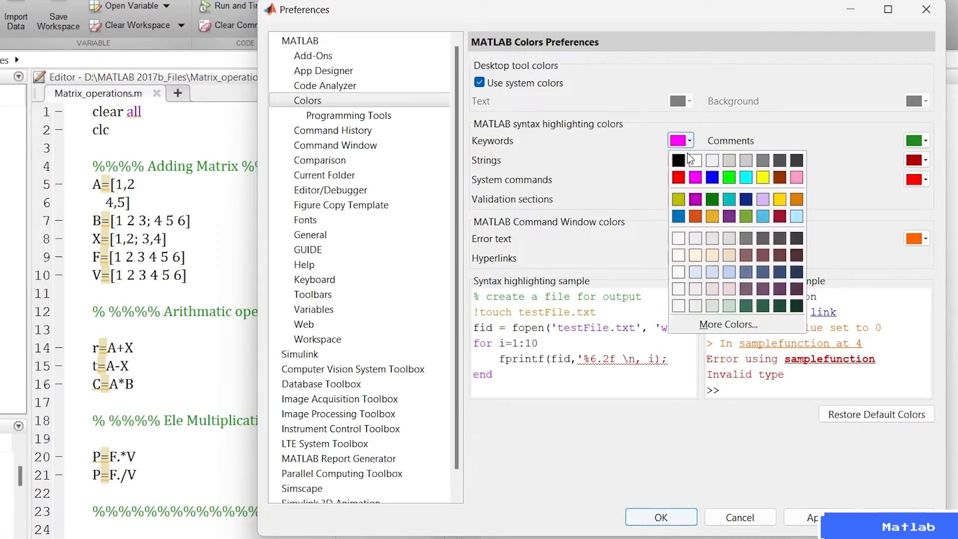
click(711, 177)
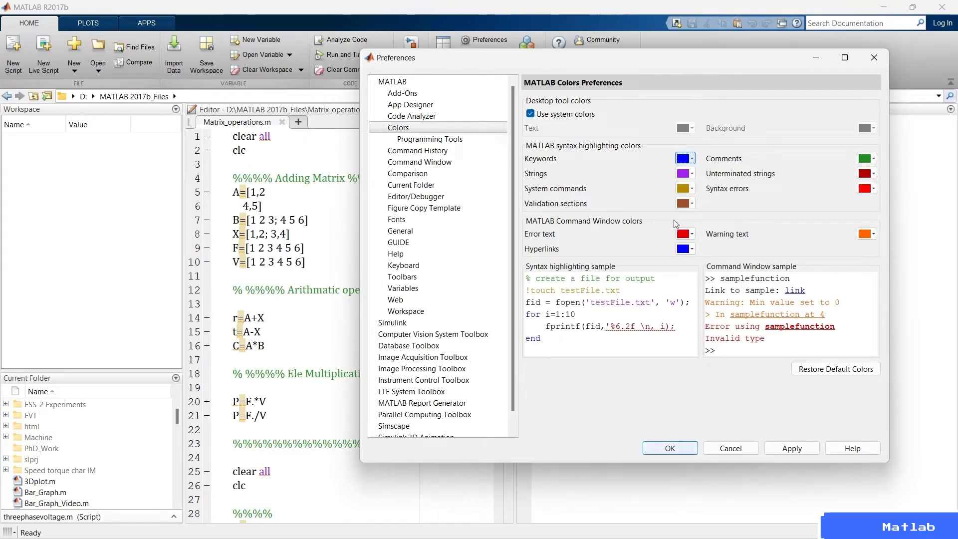
Try dark magenta and black as the syntax highlighting color for strings and settle on magenta.
click(684, 173)
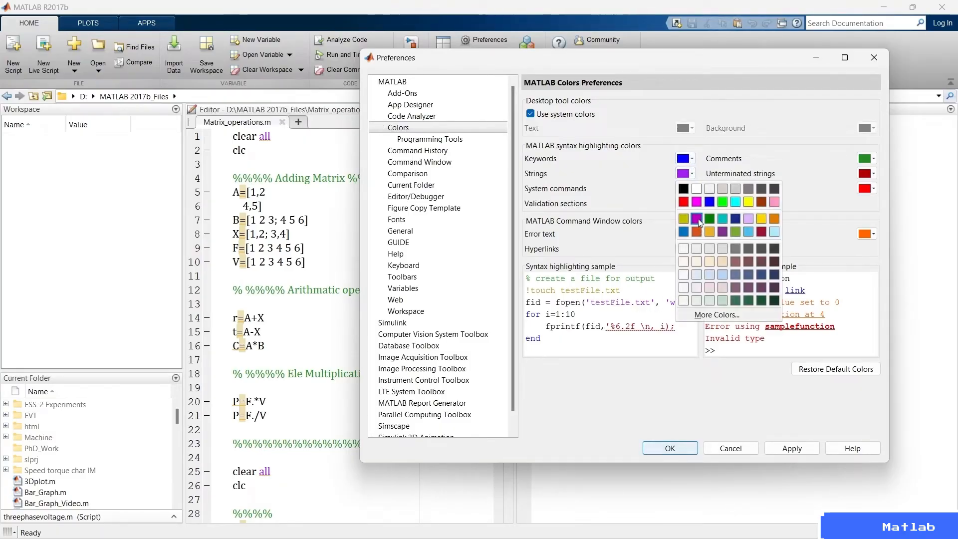
click(696, 219)
click(686, 173)
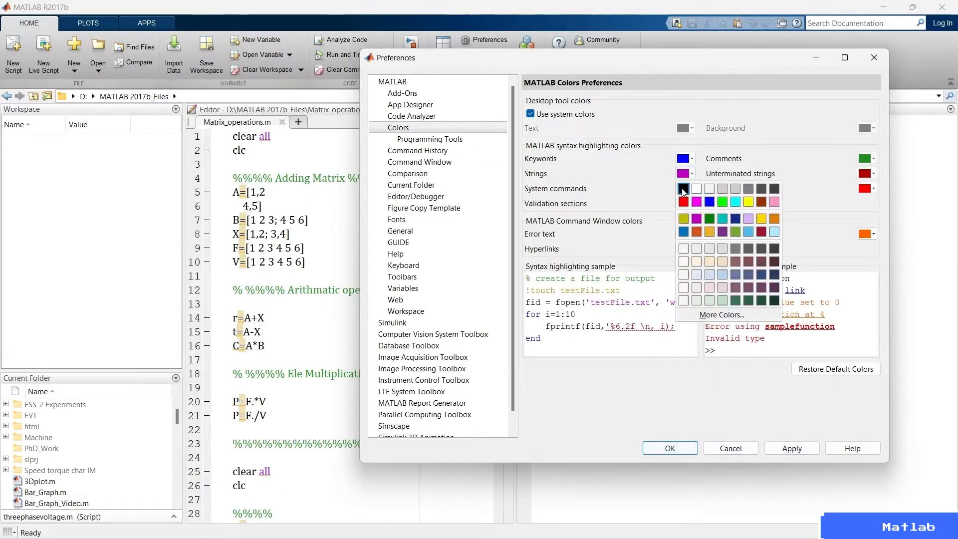
click(683, 189)
click(685, 173)
click(697, 201)
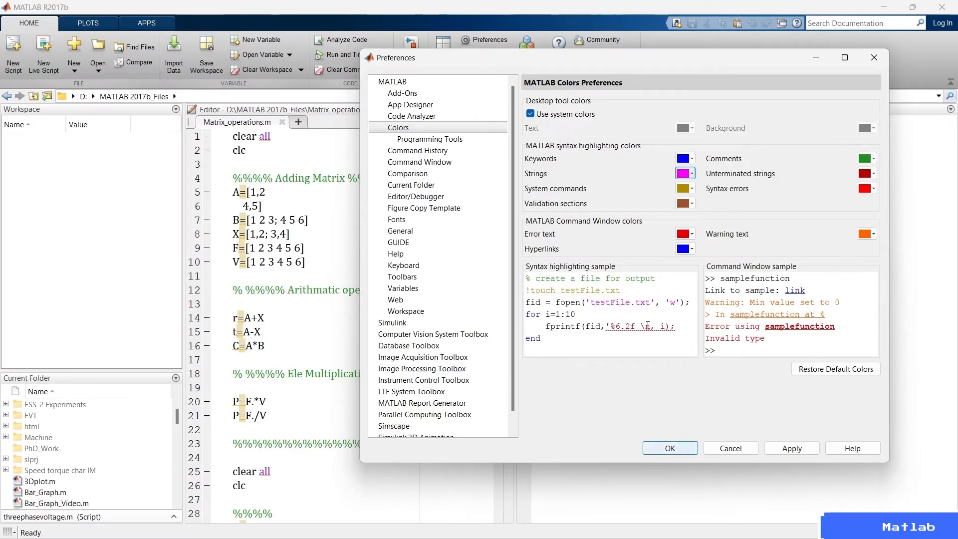
Look through the HSV, HSL and RGB options for a custom comments color, then close the color chooser without changing it.
click(873, 158)
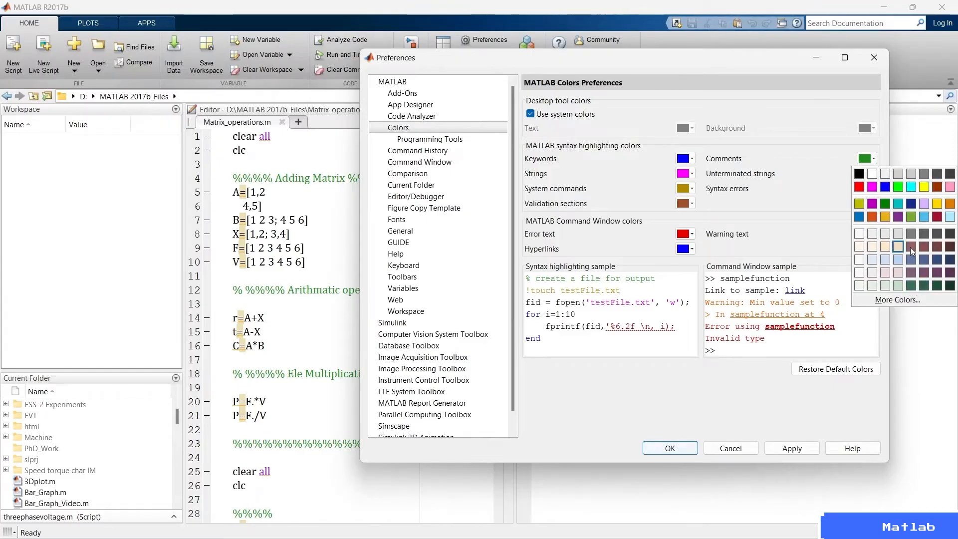
click(912, 301)
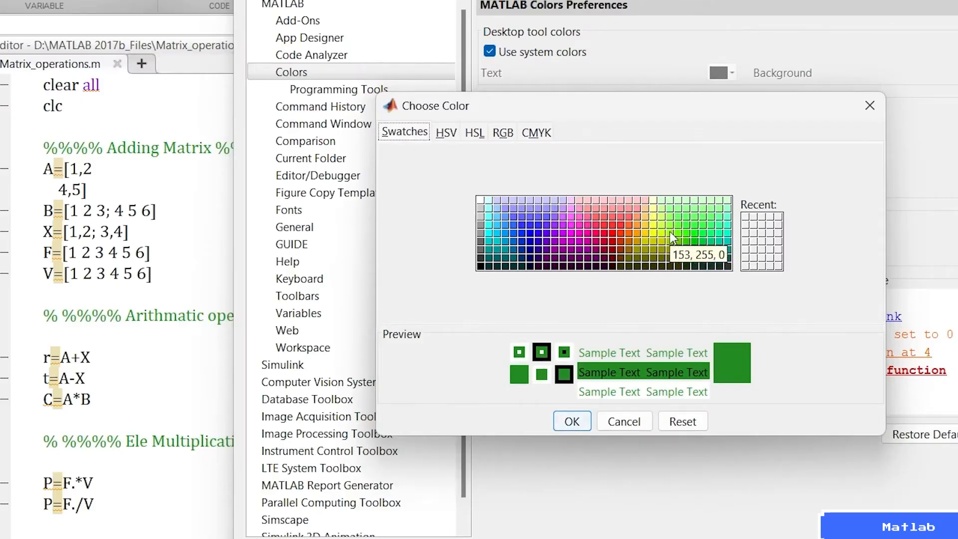
click(446, 132)
click(475, 133)
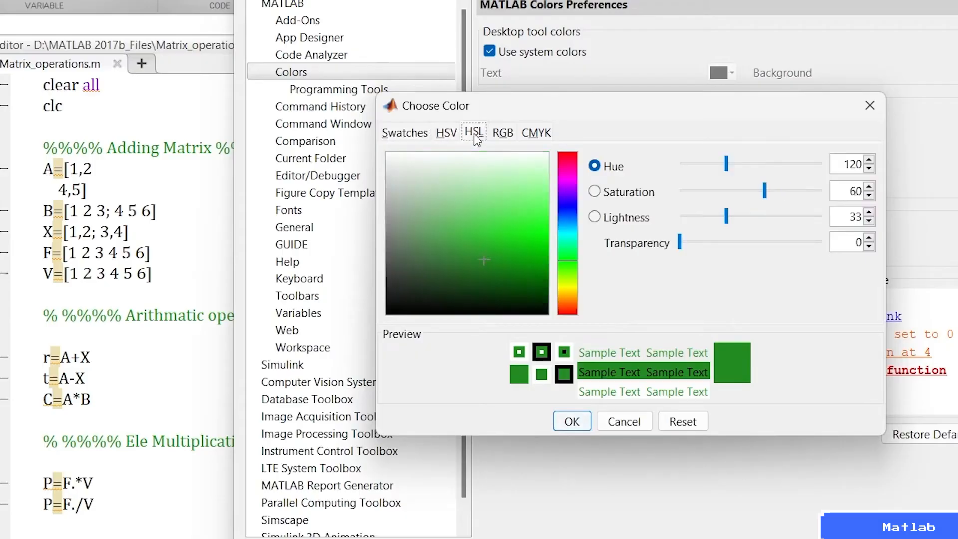
click(501, 134)
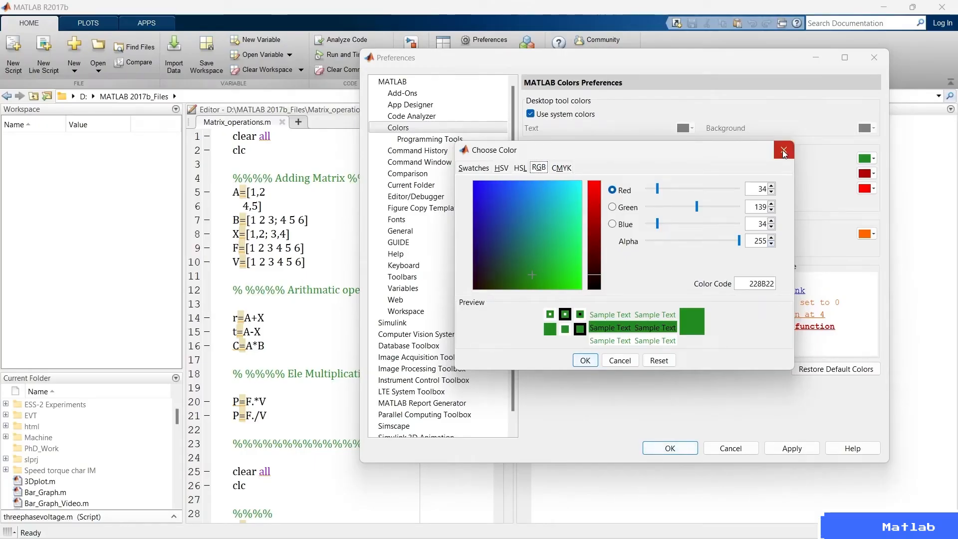
click(783, 152)
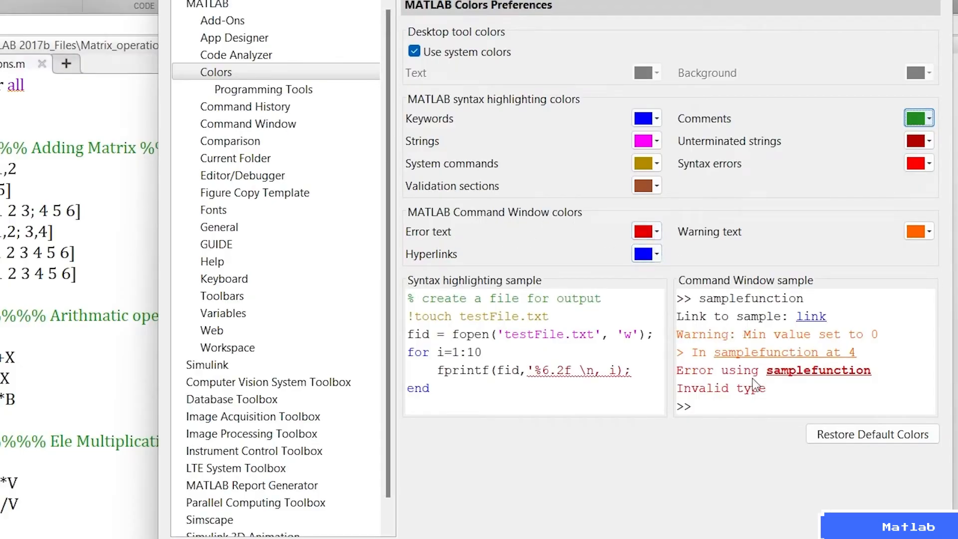
Try blue as the Command Window error text color and switch it to red.
click(654, 231)
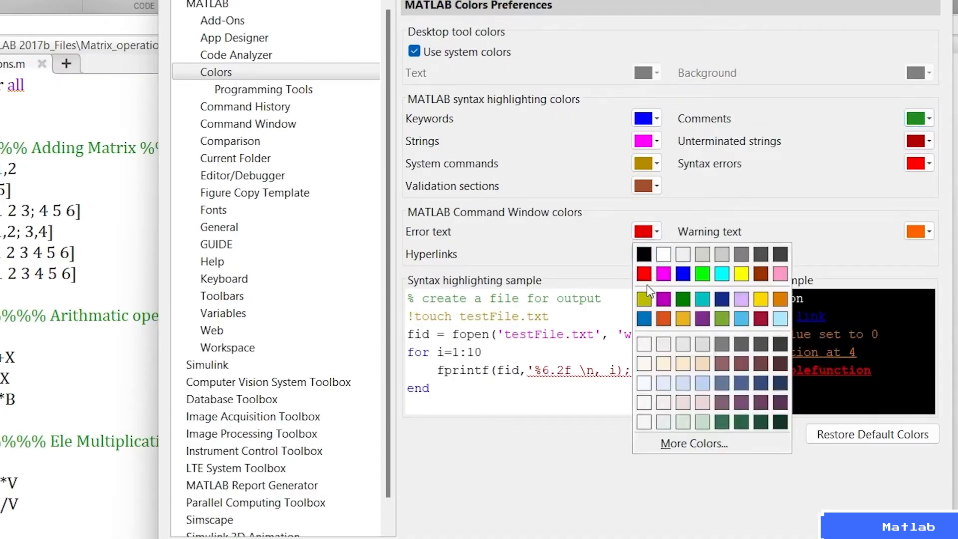
click(682, 274)
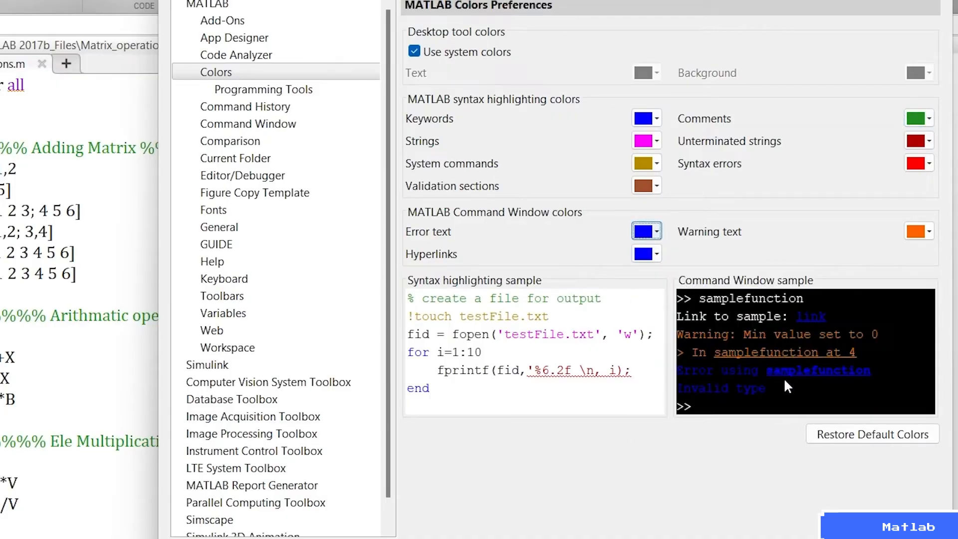
click(656, 232)
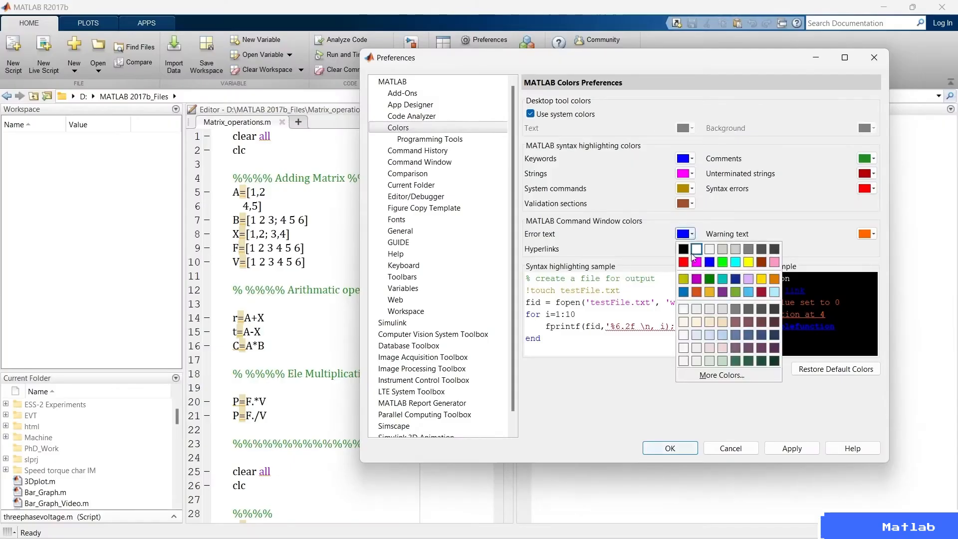
click(651, 278)
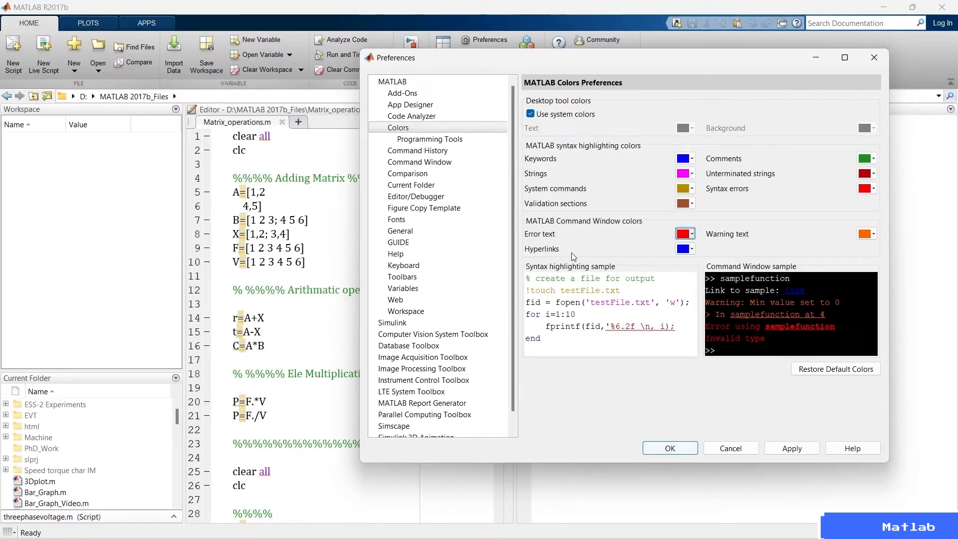
Try white and black as the Command Window hyperlink color and settle on pink.
click(695, 249)
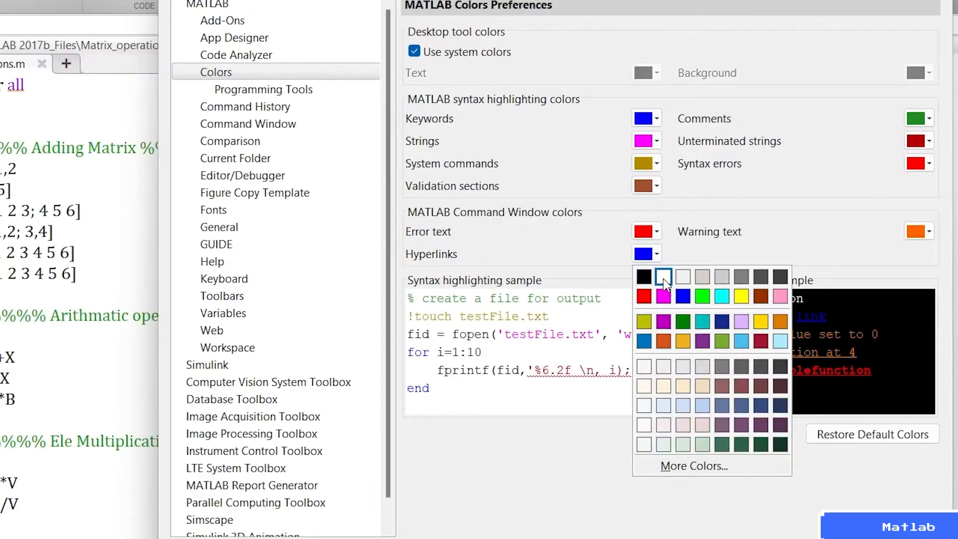
click(696, 264)
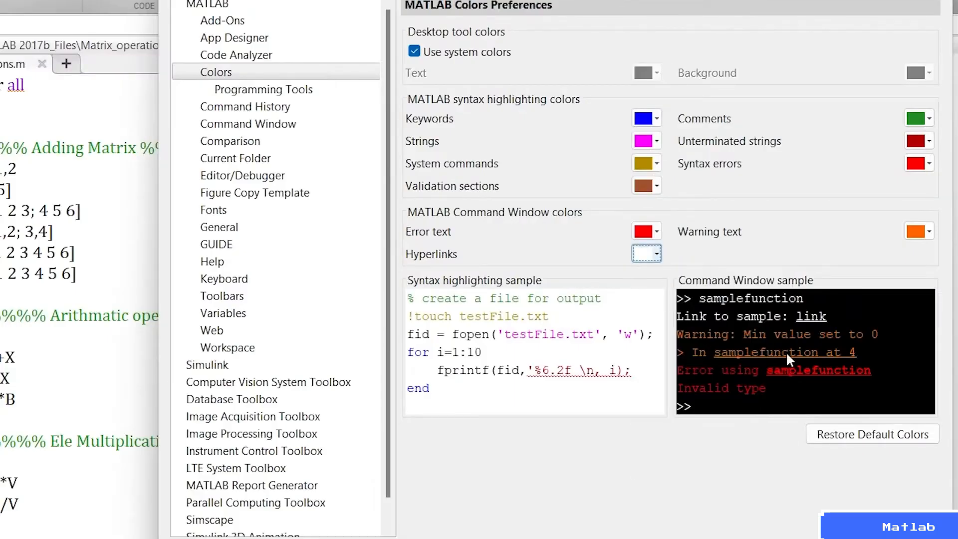
click(656, 253)
click(642, 274)
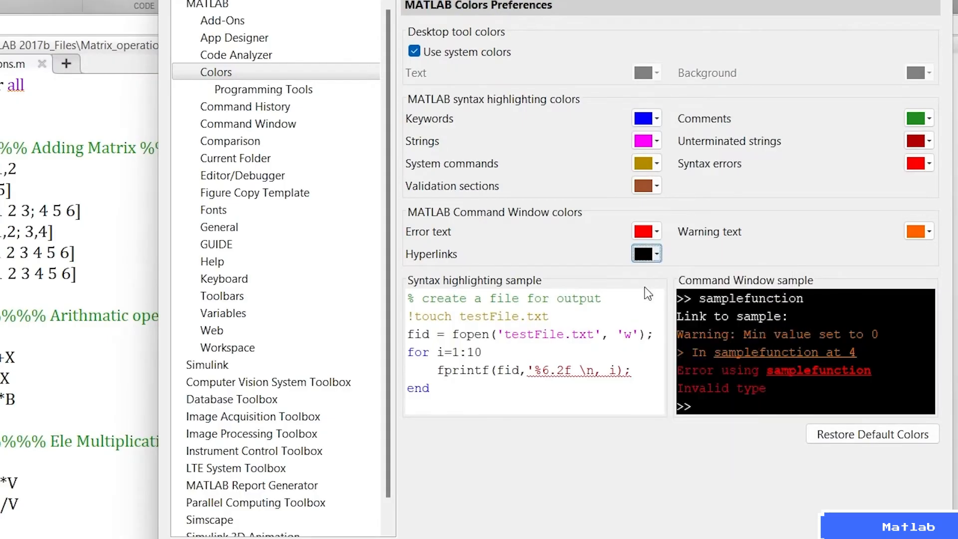
click(657, 255)
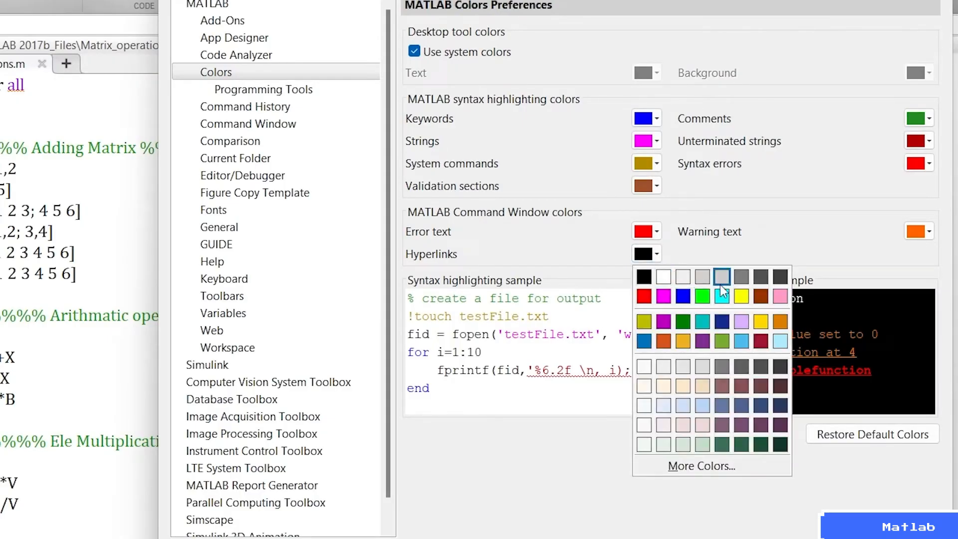
click(780, 295)
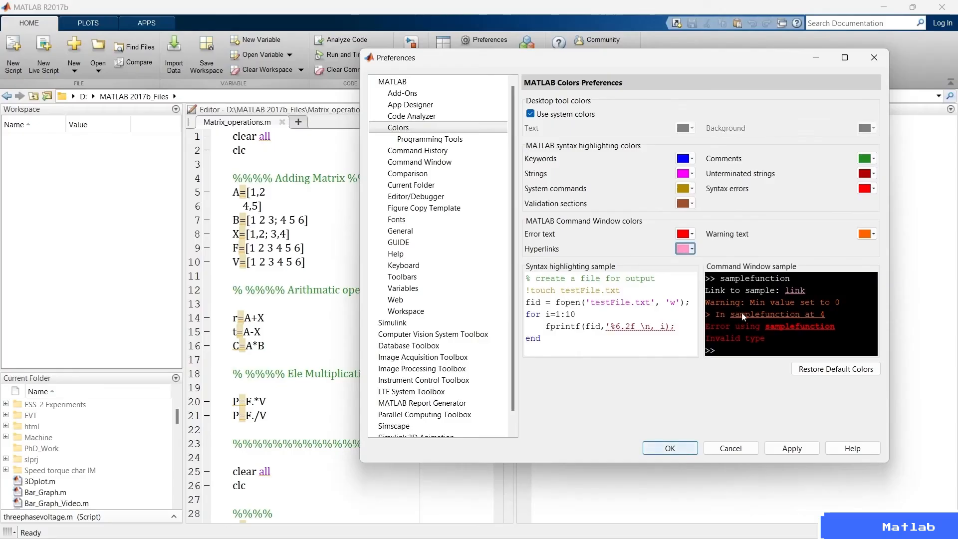
Try a darker orange as the Command Window warning text color, then discard all pending color changes.
click(866, 234)
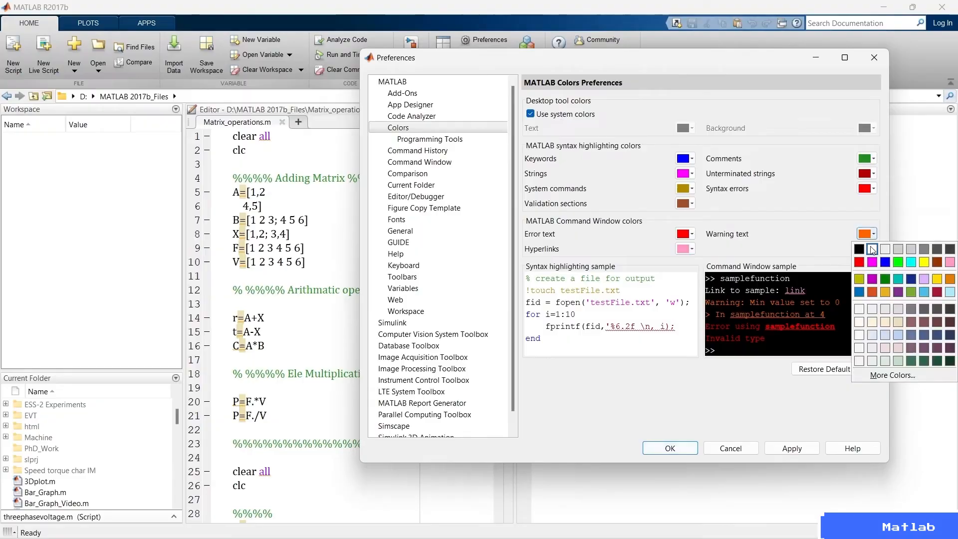
click(872, 291)
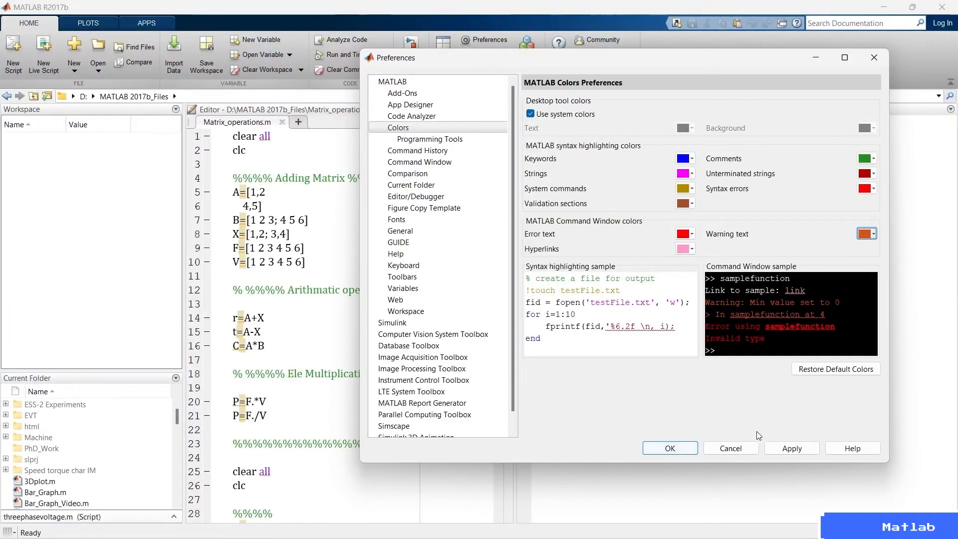
click(738, 451)
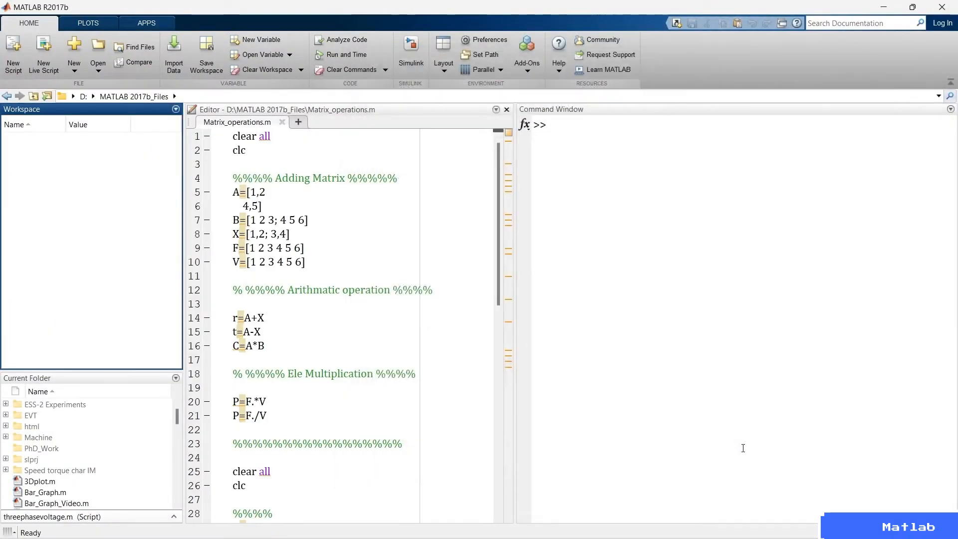
Reopen the preferences at the custom fonts page and show the Command Window's font settings.
click(485, 43)
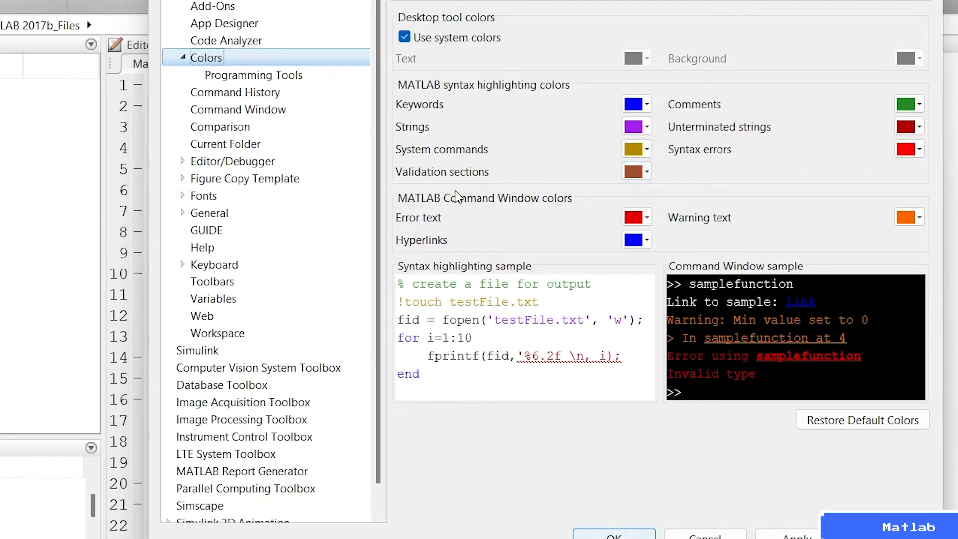
click(209, 197)
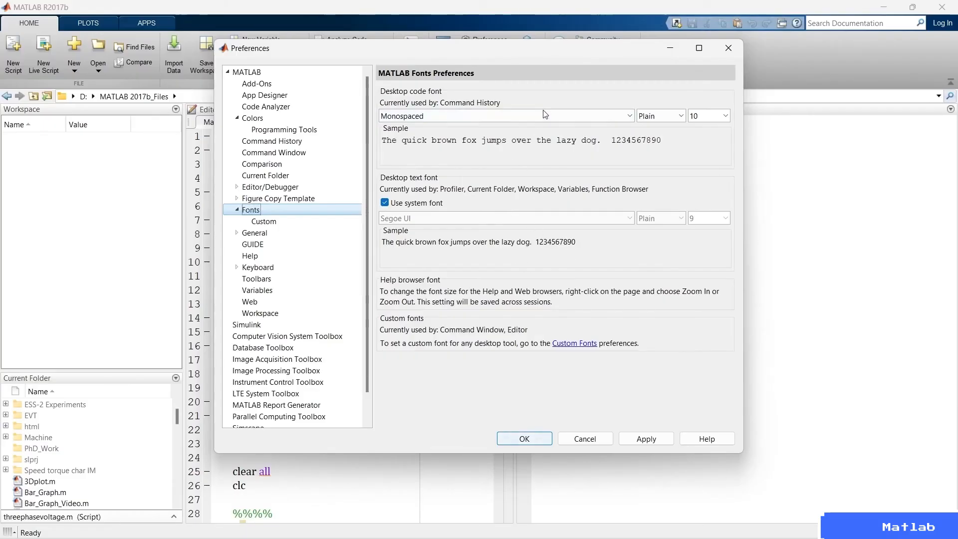
click(274, 223)
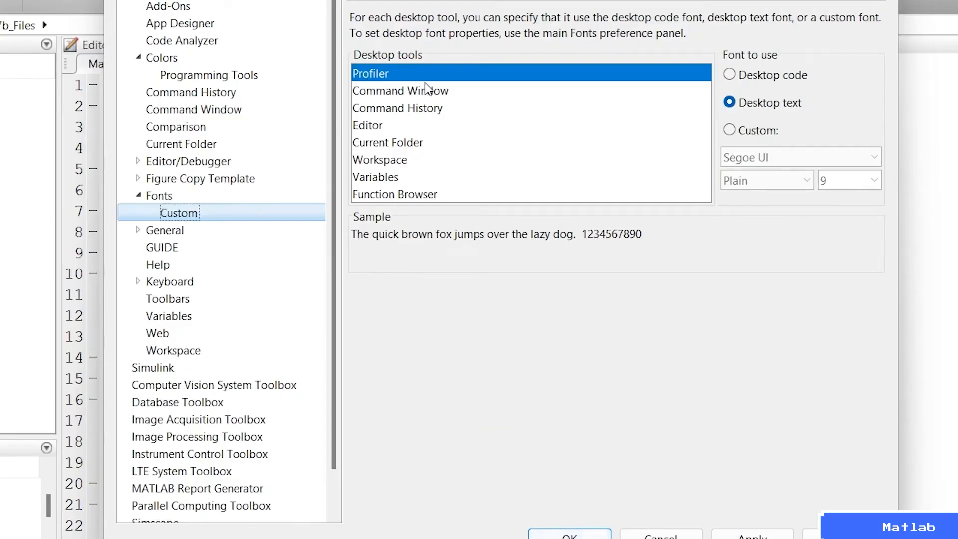
click(399, 92)
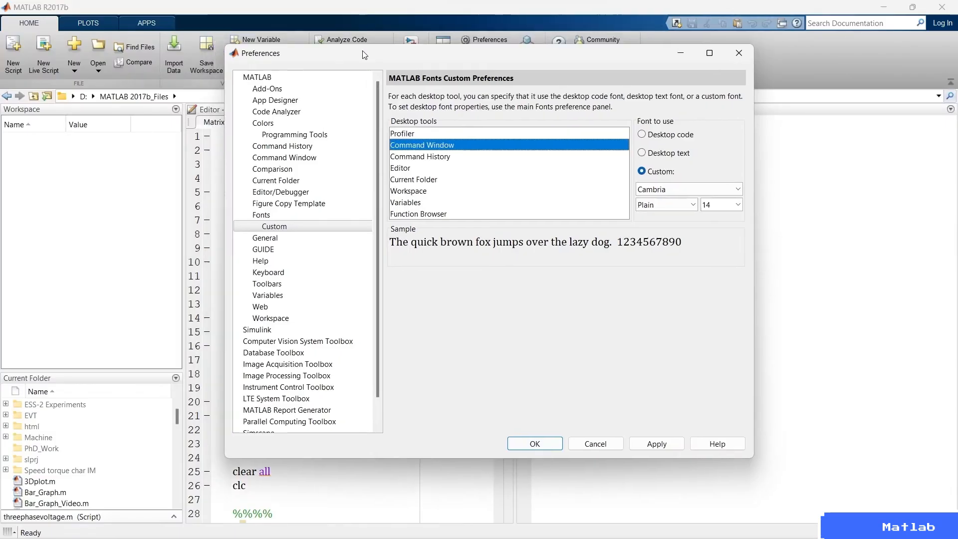
drag(364, 55, 544, 98)
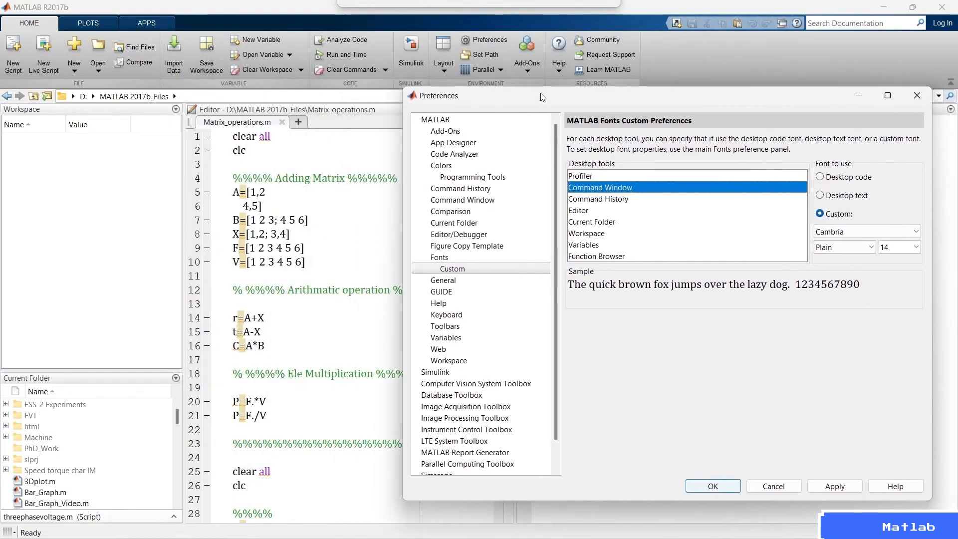
Choose Lemon as the custom font for the Editor.
click(581, 210)
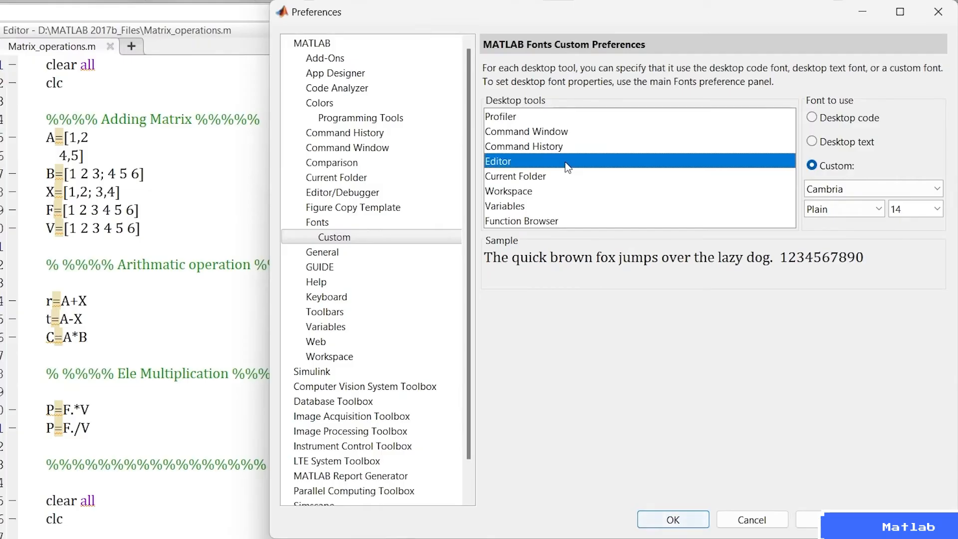
click(937, 189)
mouse_move(941, 231)
mouse_down()
mouse_move(942, 264)
mouse_move(944, 237)
mouse_up()
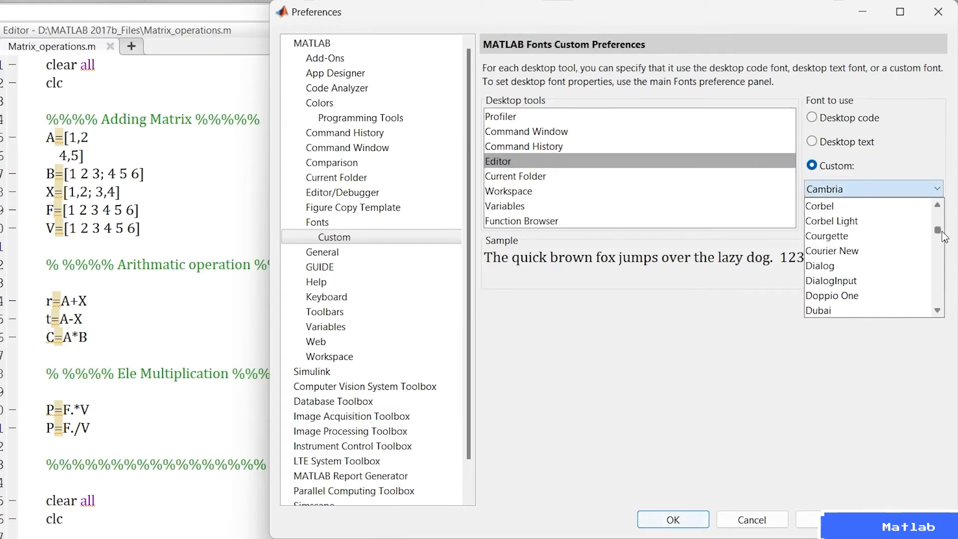
text(lem)
key(Return)
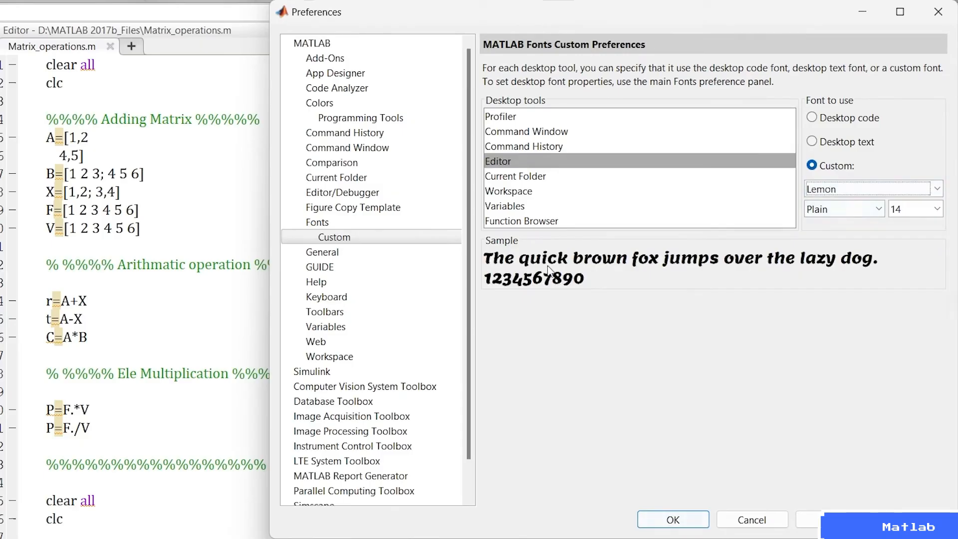
Review the available style and size options for the Editor font, then apply Lemon in Plain, size 14.
click(879, 207)
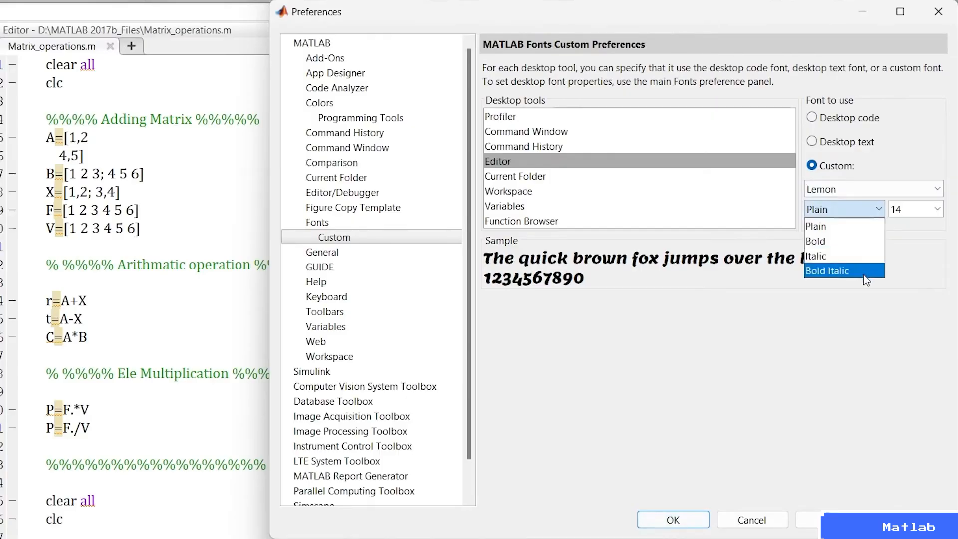
click(924, 241)
click(935, 208)
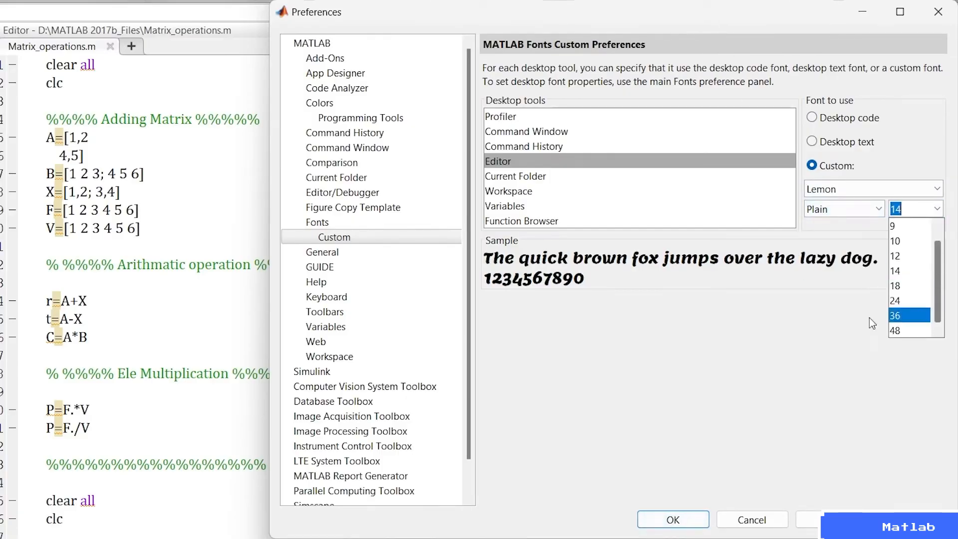
click(811, 321)
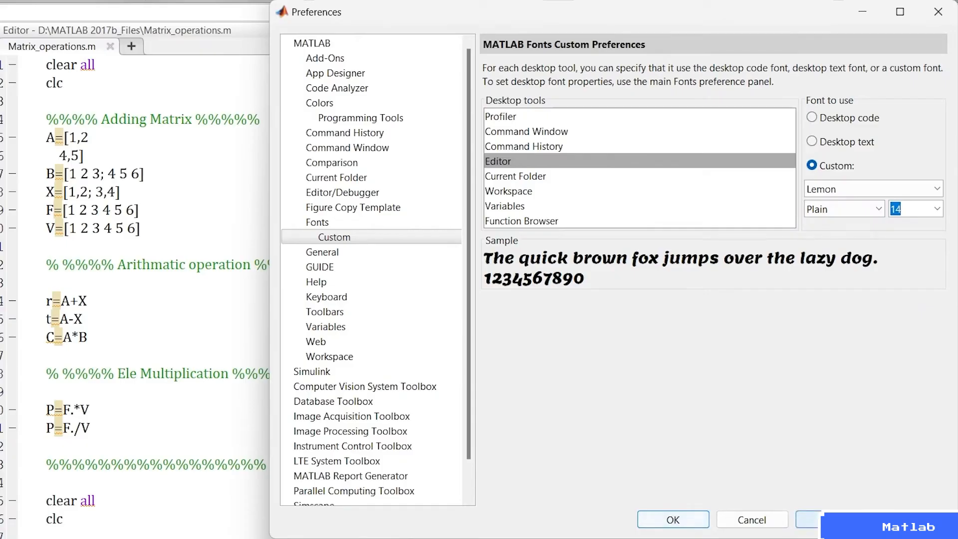
click(808, 519)
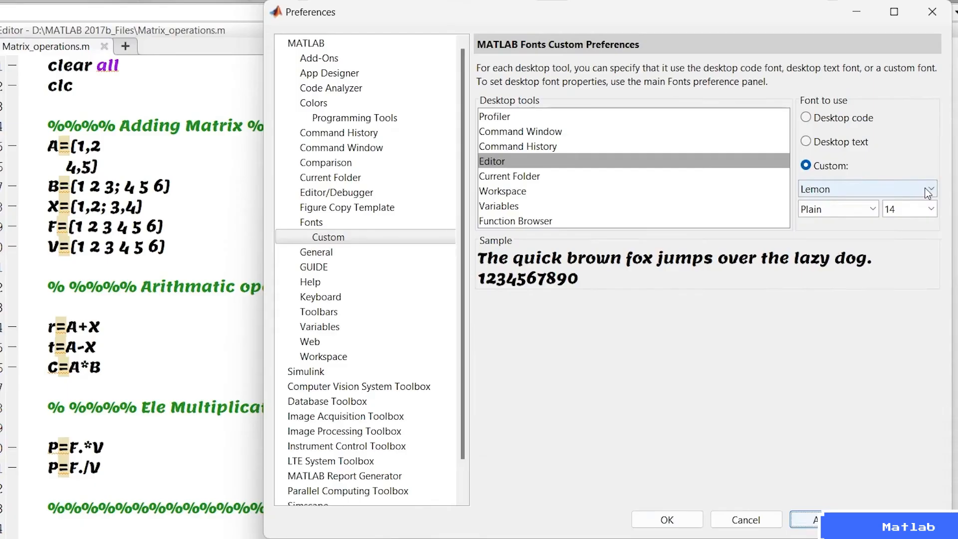
Set the Editor's custom font back to Cambria and apply it.
click(917, 233)
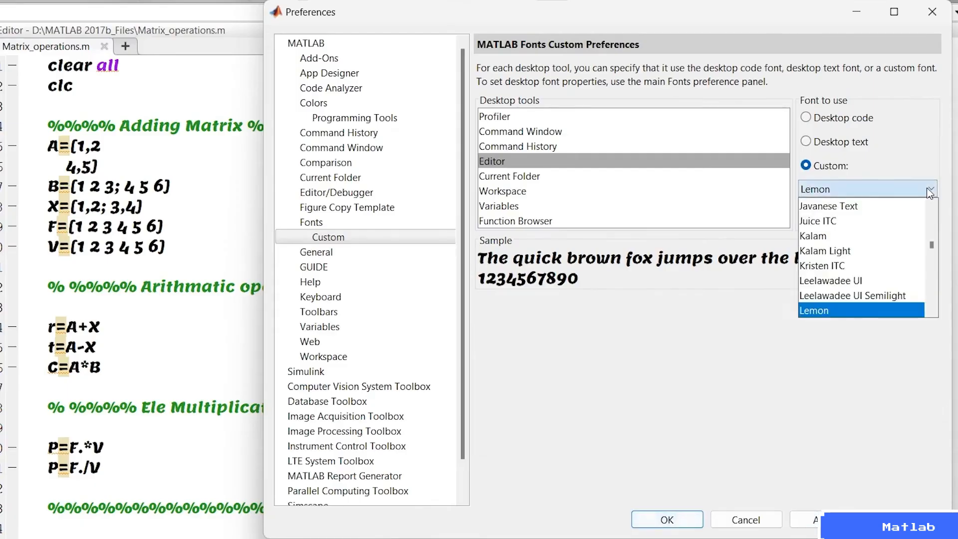
text(cam)
key(Return)
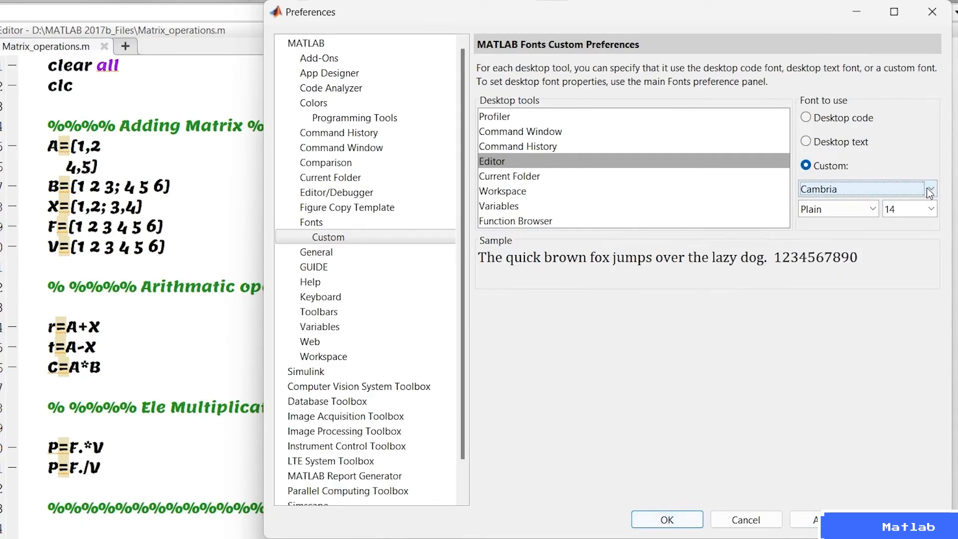
click(804, 519)
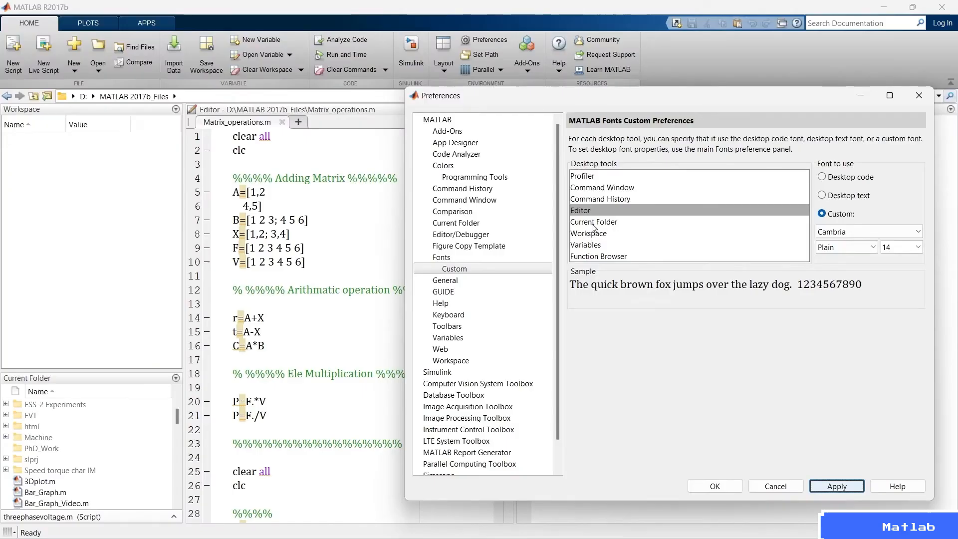
Switch the Current Folder tool to a custom font, choose Lemon and apply it.
click(592, 225)
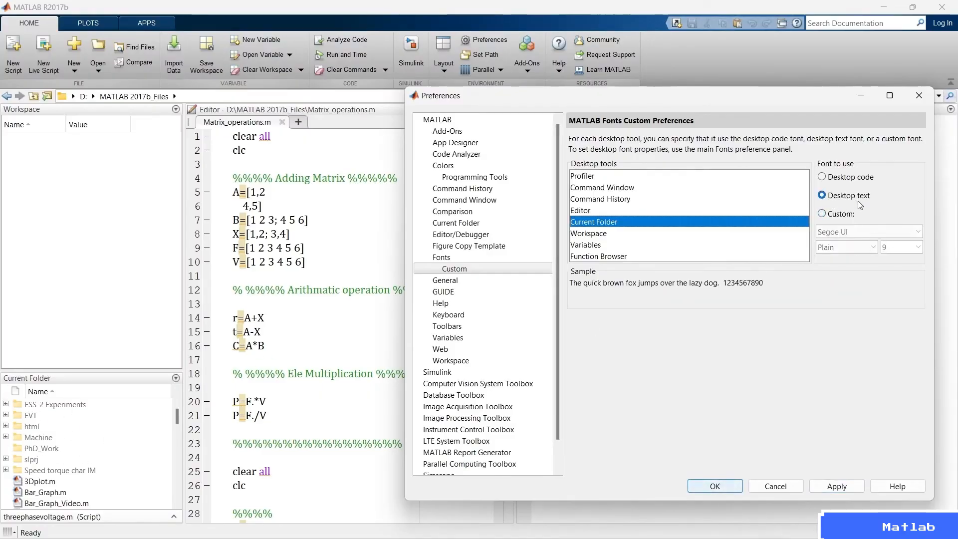
click(838, 214)
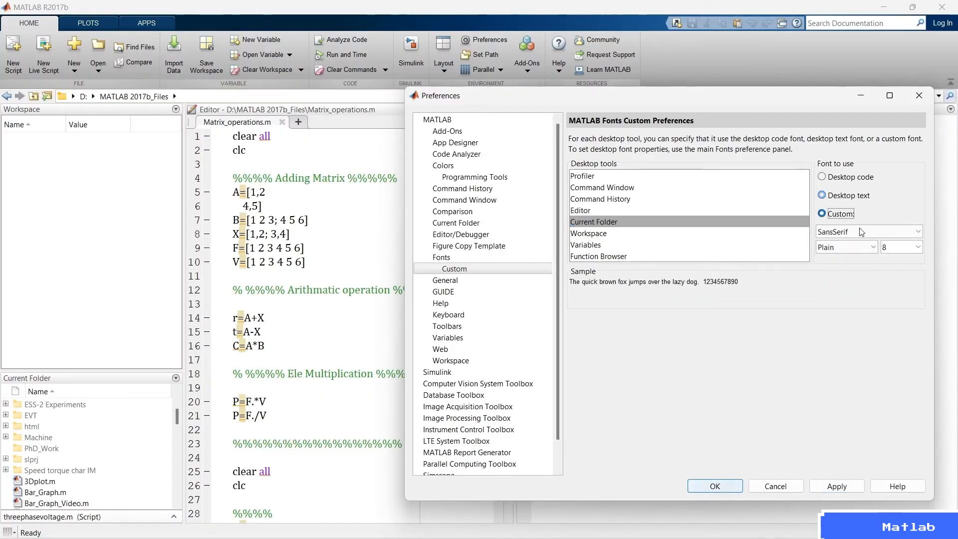
click(909, 232)
scroll(901, 269, up, 10)
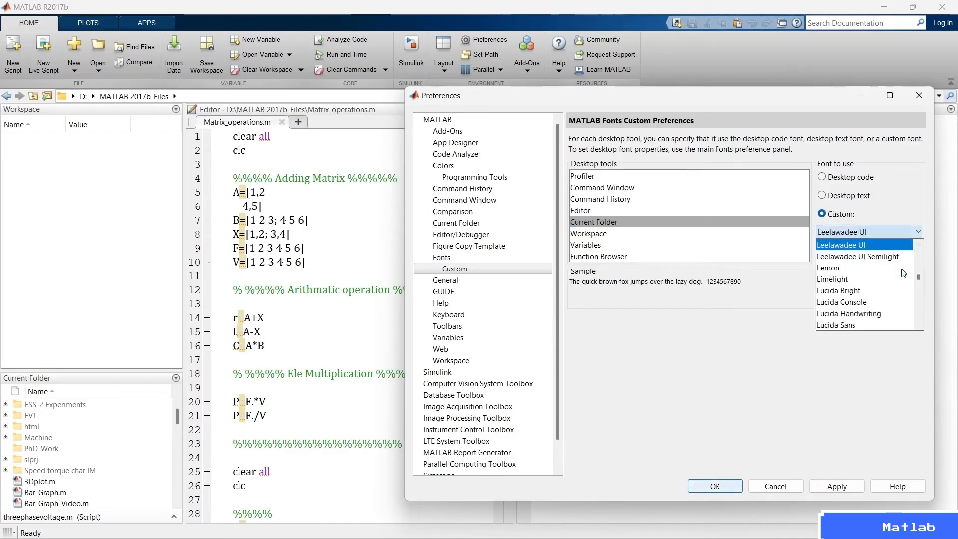
click(900, 268)
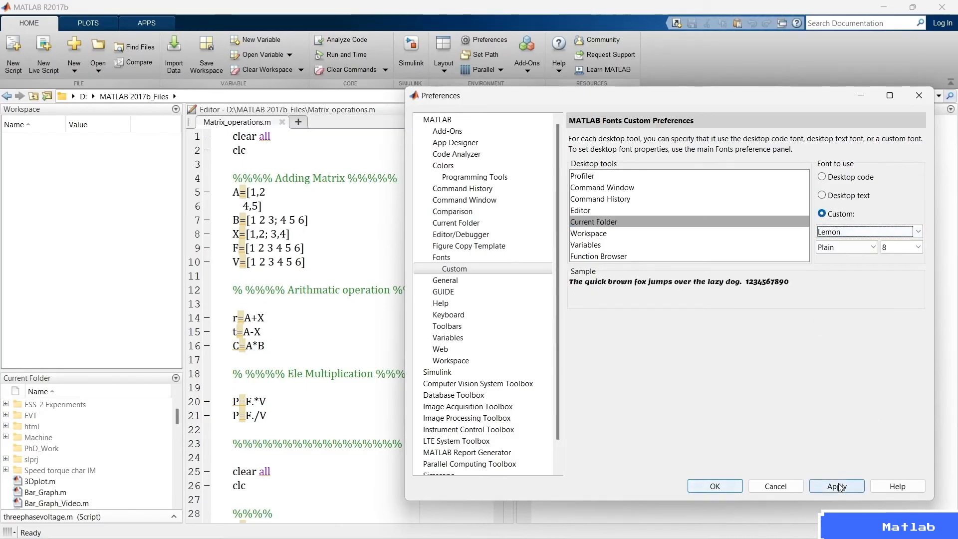
click(821, 486)
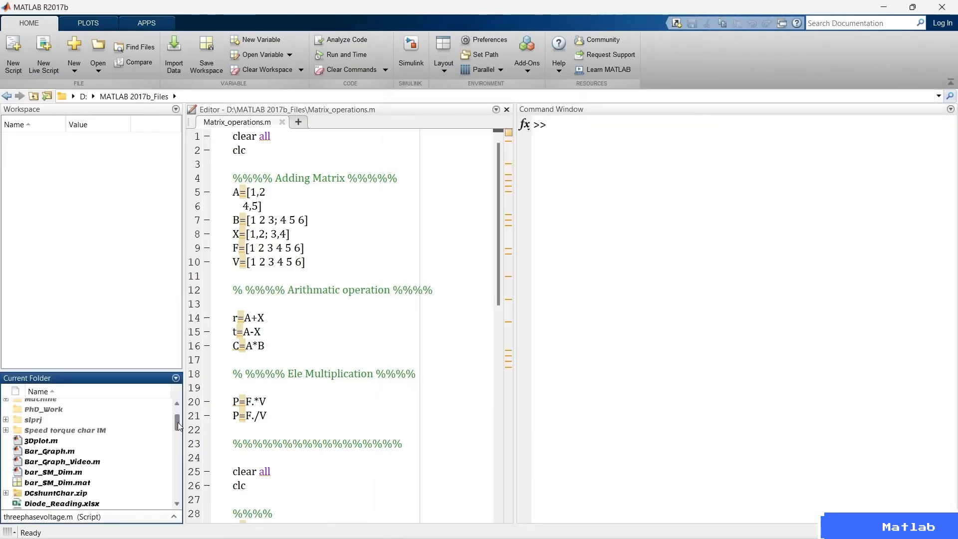
Check the file list in the new font, then switch the Current Folder tool back to the desktop text font and apply it.
scroll(177, 439, down, 10)
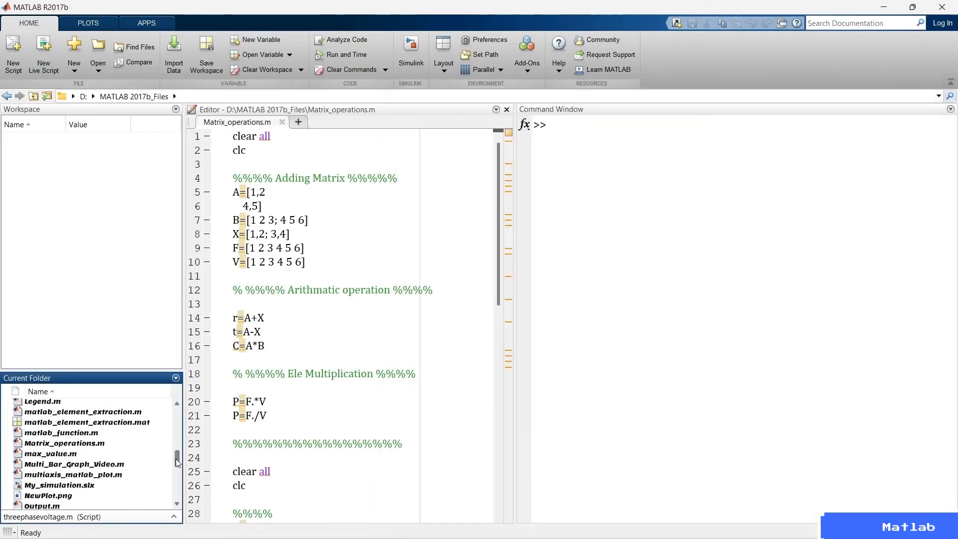
scroll(175, 460, up, 15)
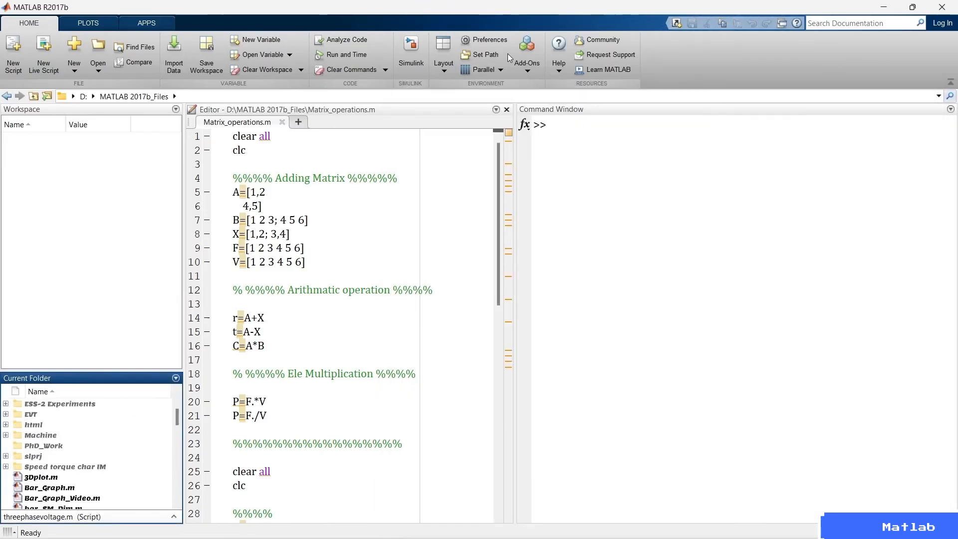
click(484, 39)
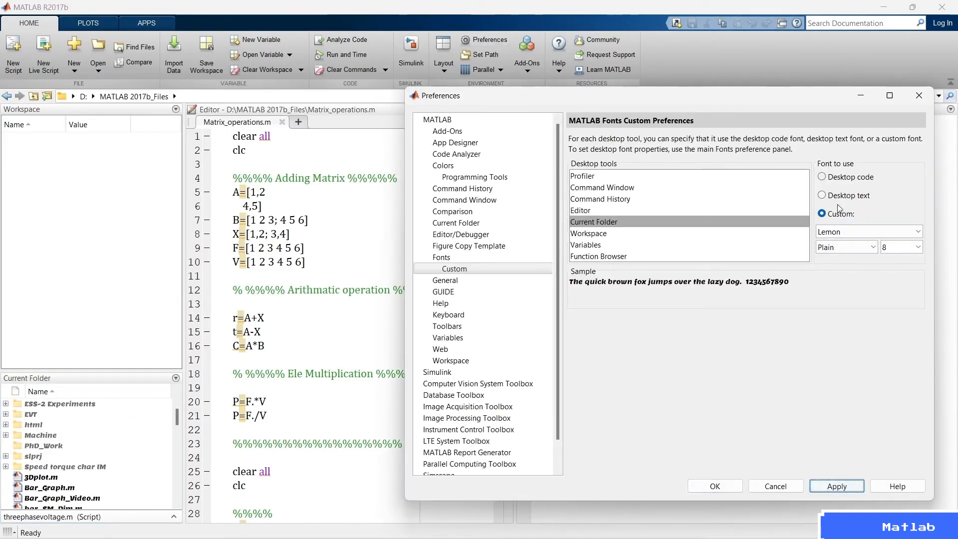
click(854, 195)
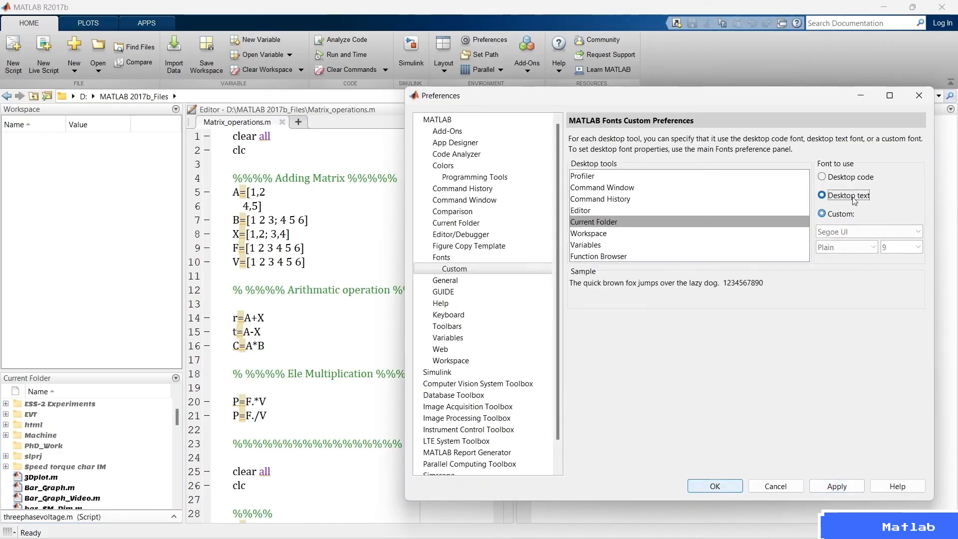
click(837, 486)
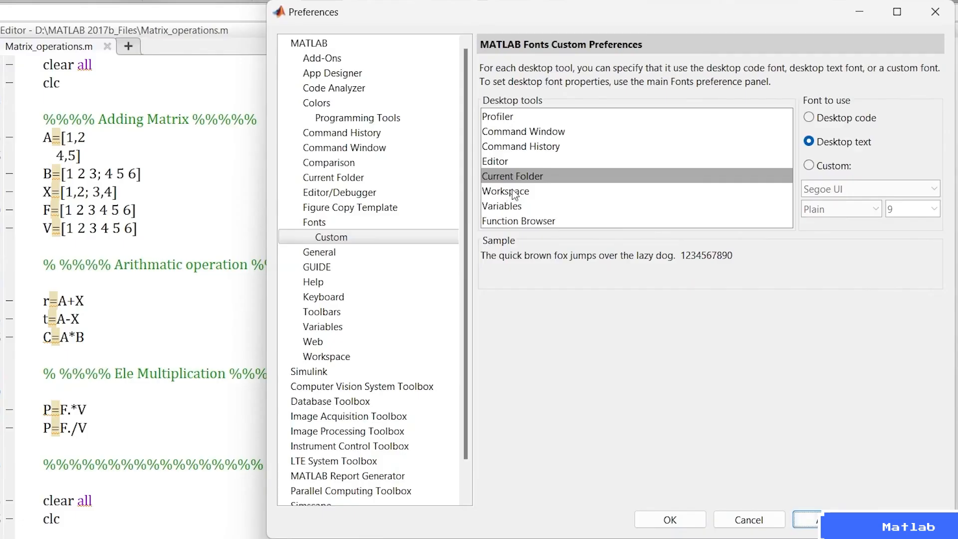
Review the font settings of the Workspace, Variables, Command History and Command Window tools, then the MATLAB color preferences.
click(595, 234)
click(598, 244)
click(521, 146)
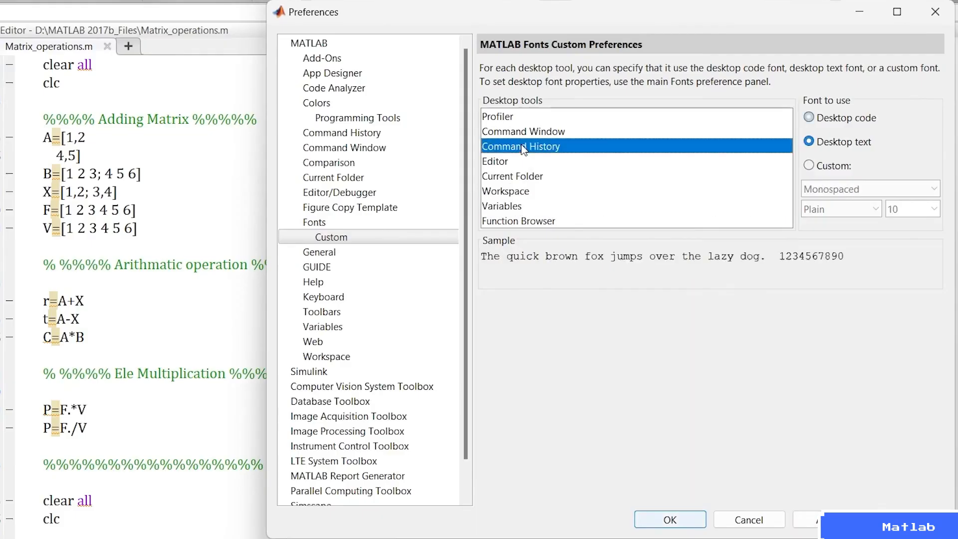
click(524, 133)
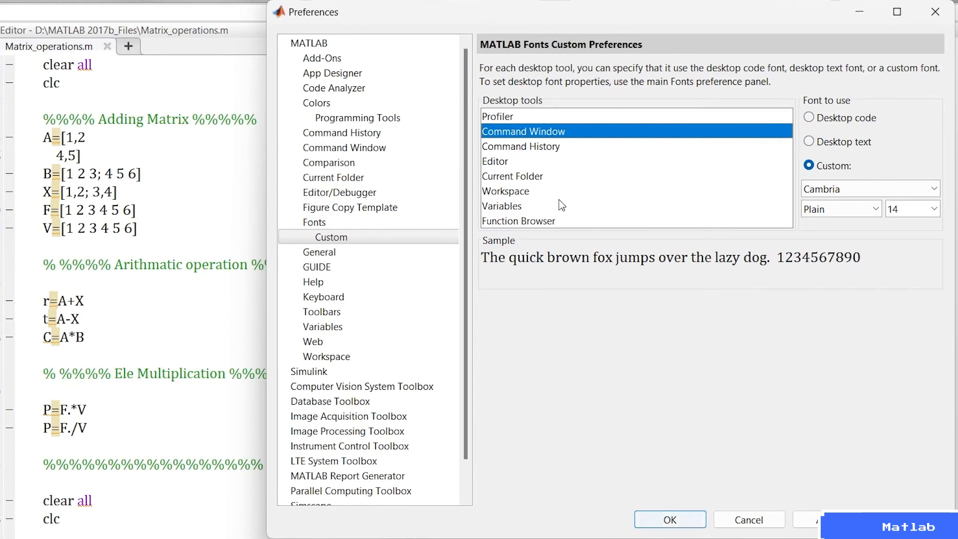
click(314, 103)
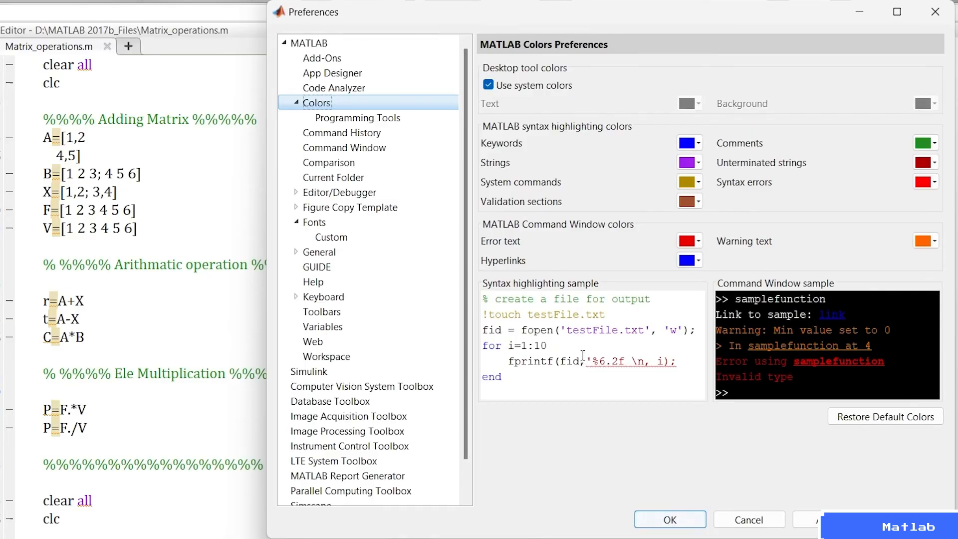
Set the Editor's custom font size to 36, apply it and view the script in the Editor.
click(319, 222)
click(339, 238)
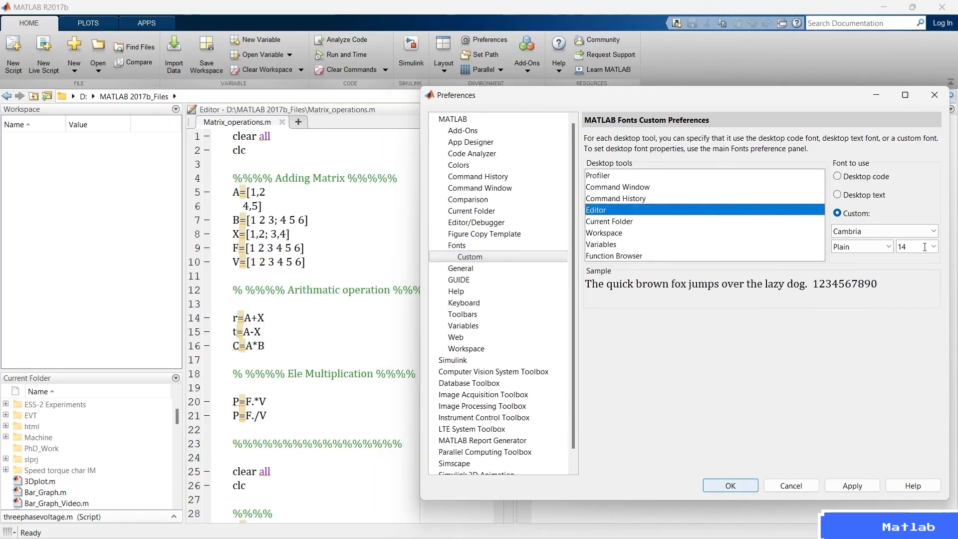
click(932, 247)
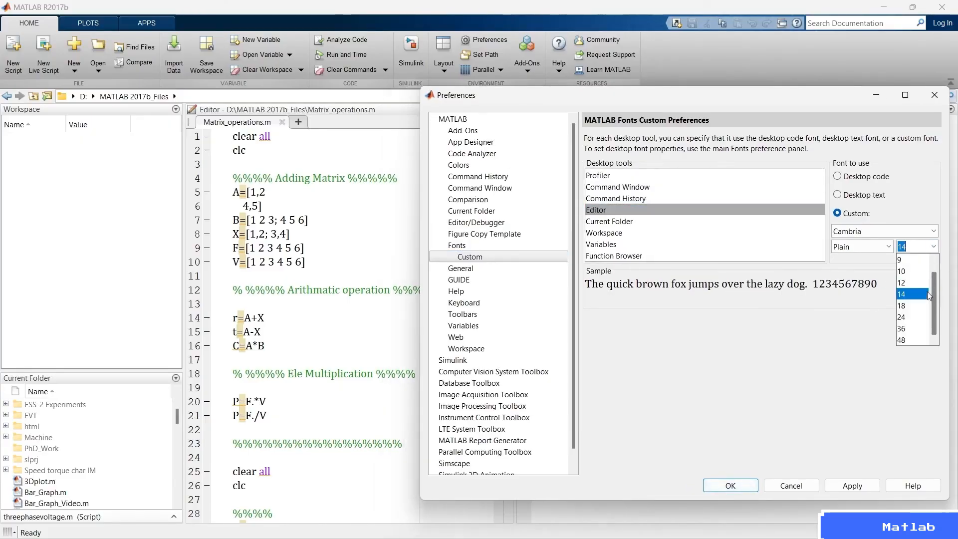
click(909, 333)
click(851, 489)
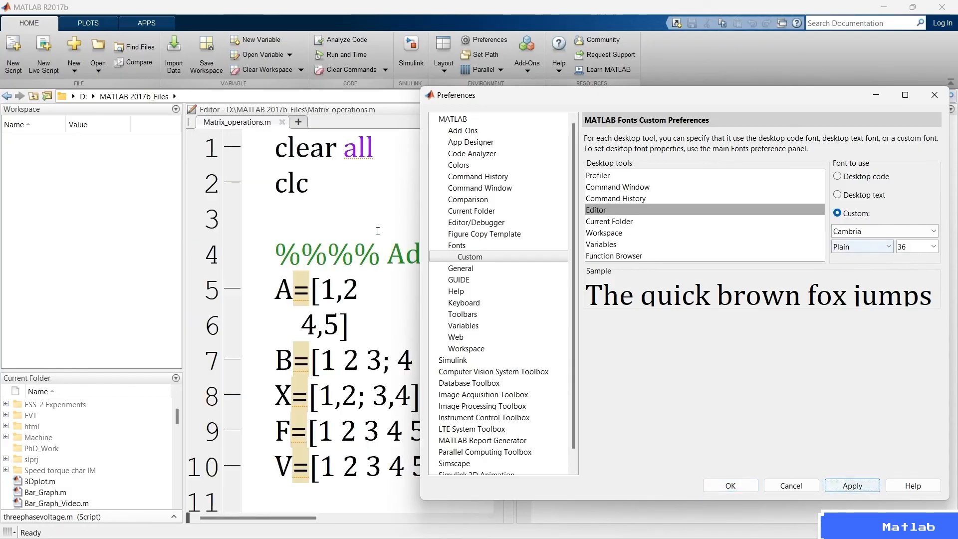
click(344, 212)
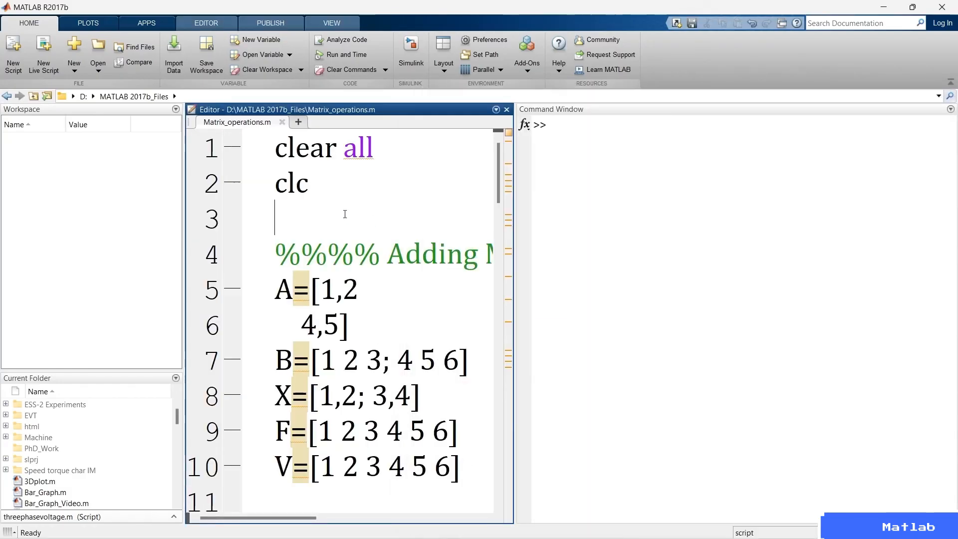